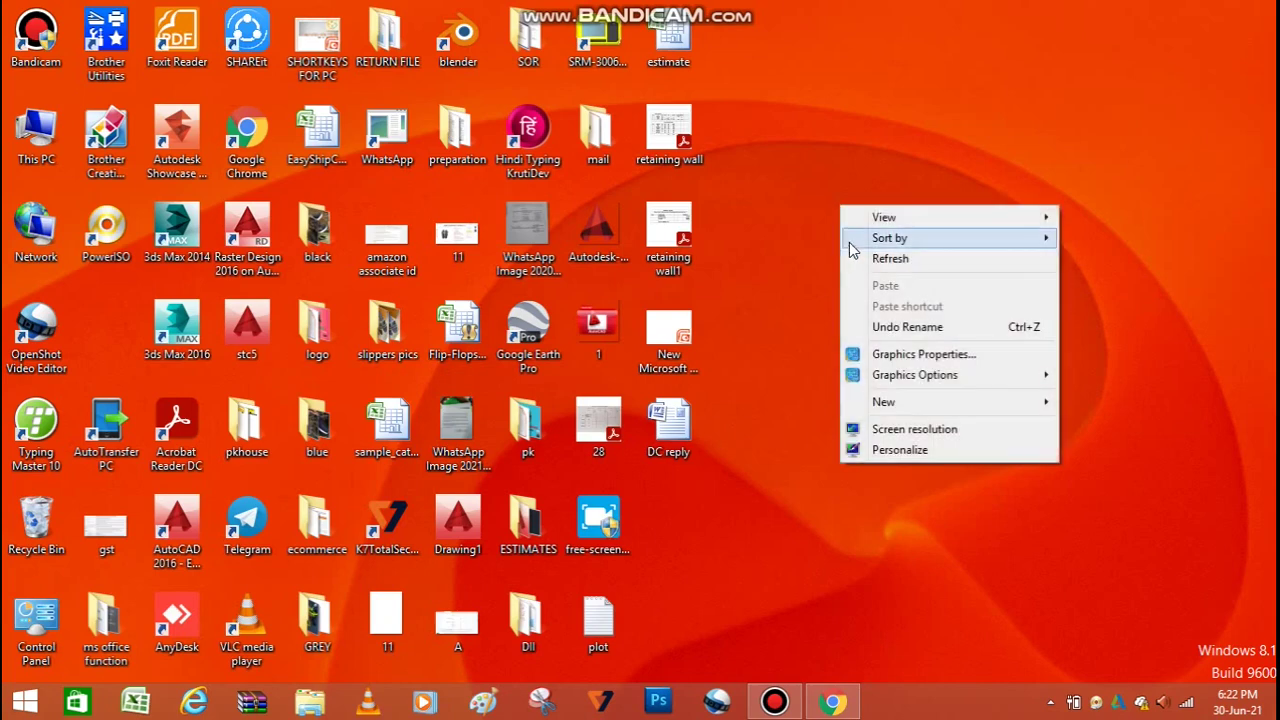
left_click(853, 257)
right_click(853, 257)
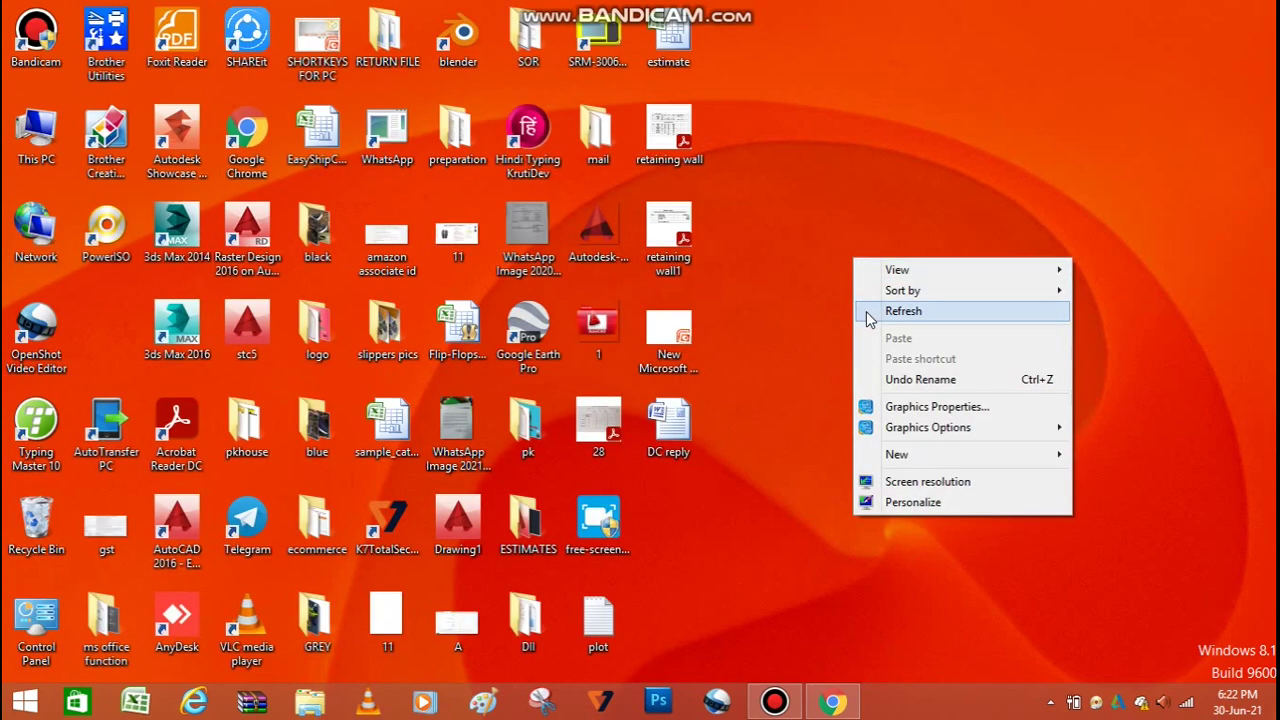
left_click(867, 312)
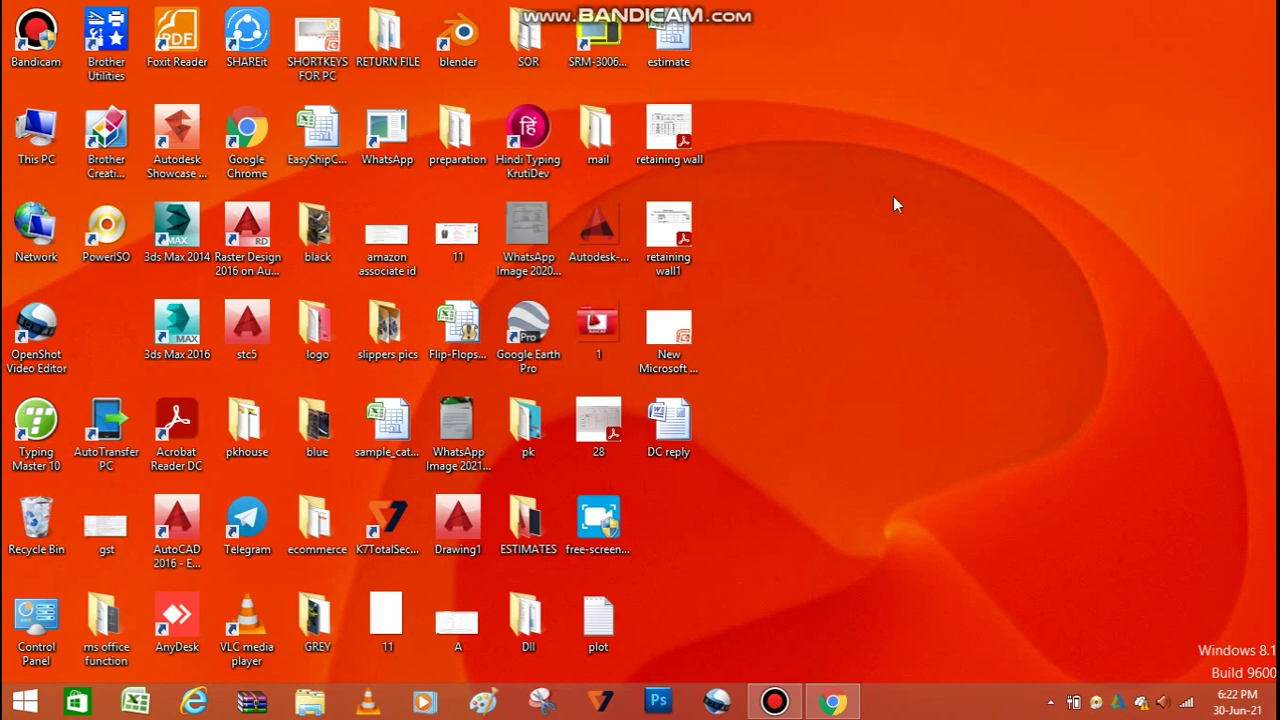
Switch to OpenShot Video Editor and show the project files.
left_click(716, 702)
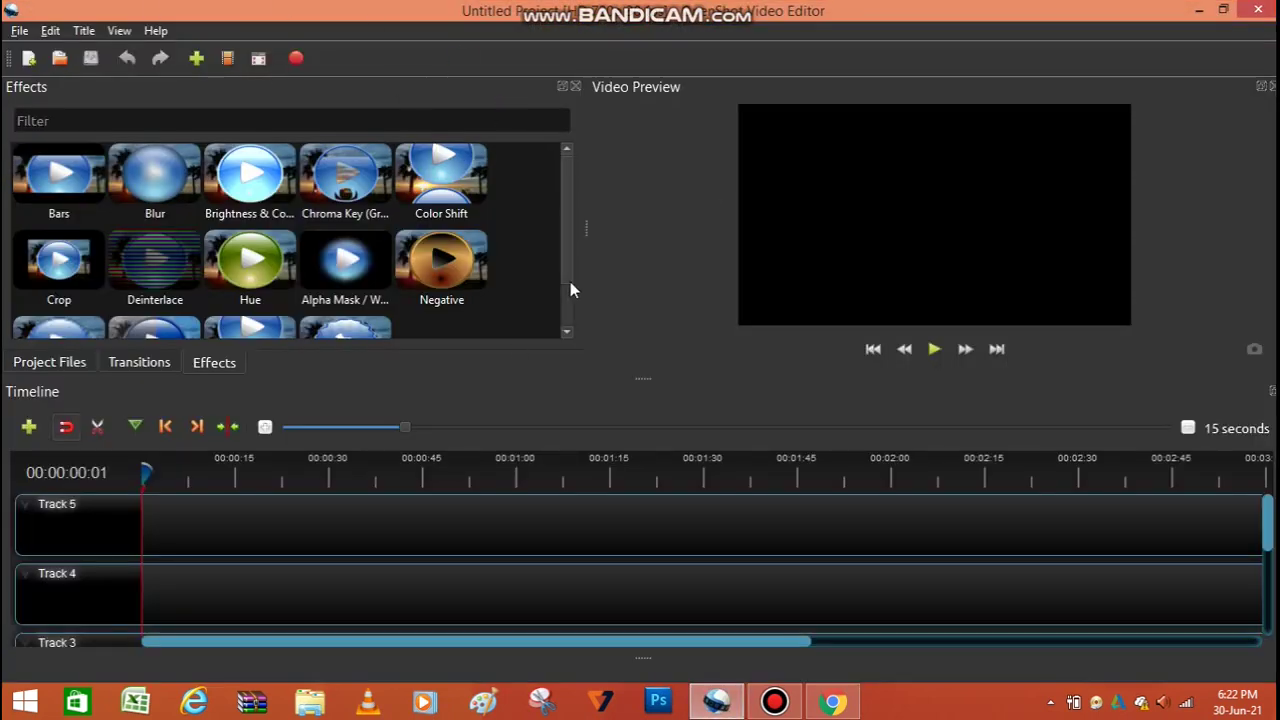
scroll(561, 237, "down", 1)
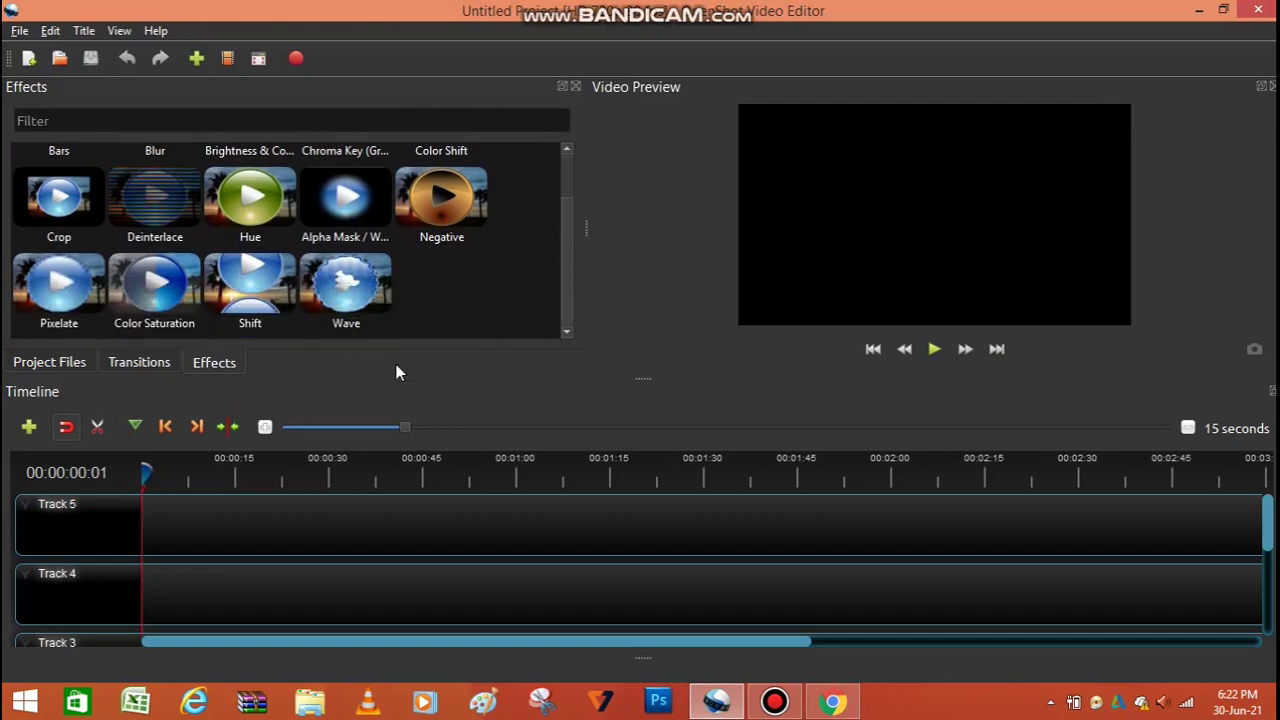
left_click(48, 366)
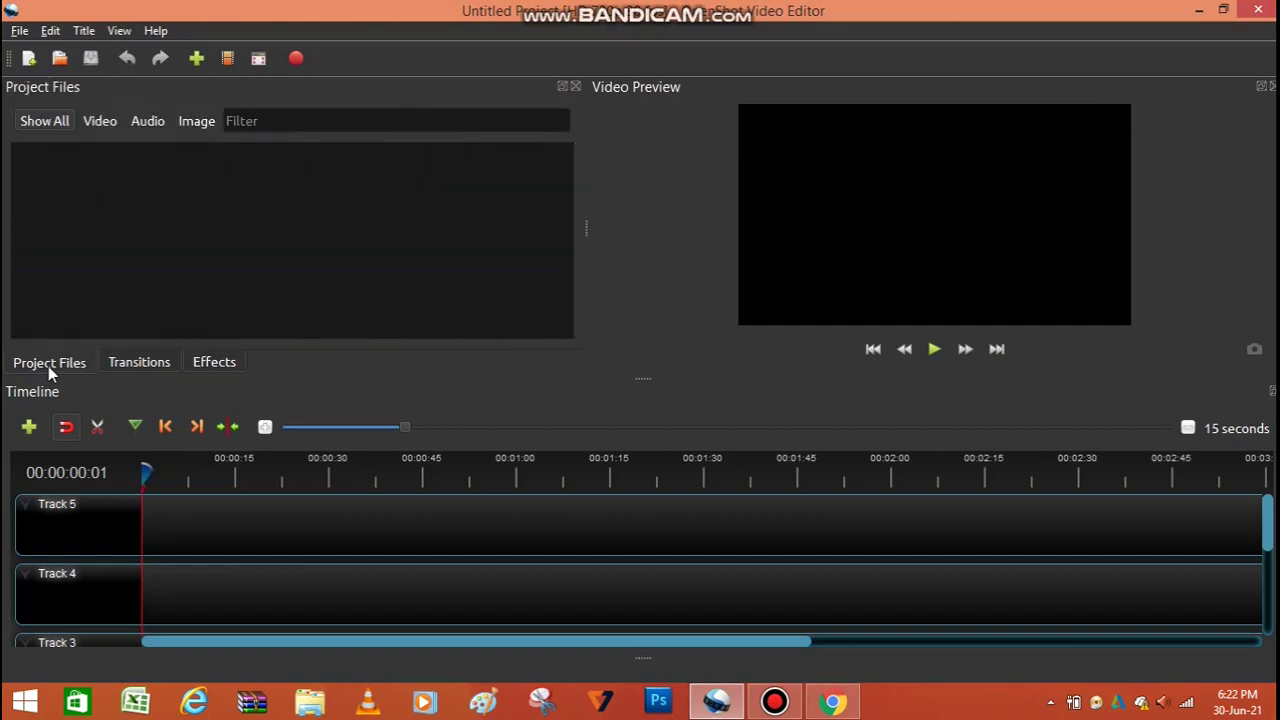
Import the "free scrn recorder" video from the YOUTUBE VIDEOS > CIVIL+IT TECHNO > civil folder on Local Disk (F:).
left_click(197, 58)
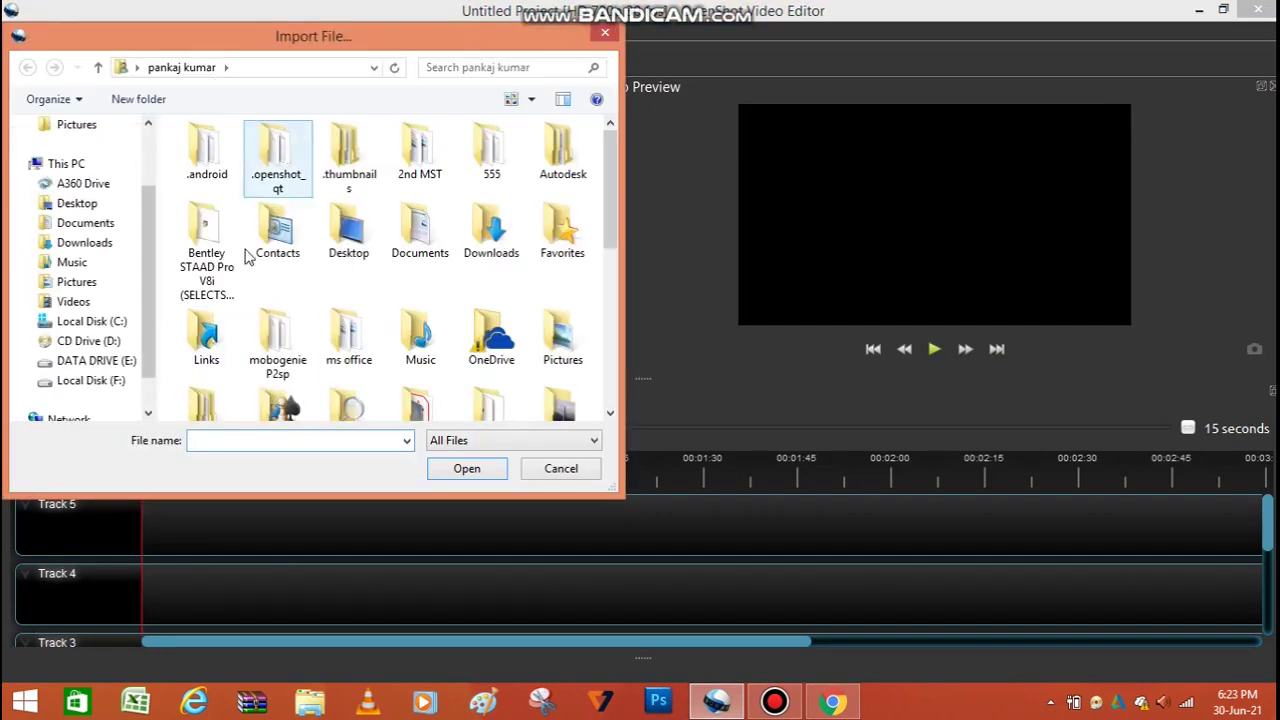
left_click_drag(90, 381, 330, 320)
scroll(330, 320, "down", 2)
scroll(332, 318, "down", 10)
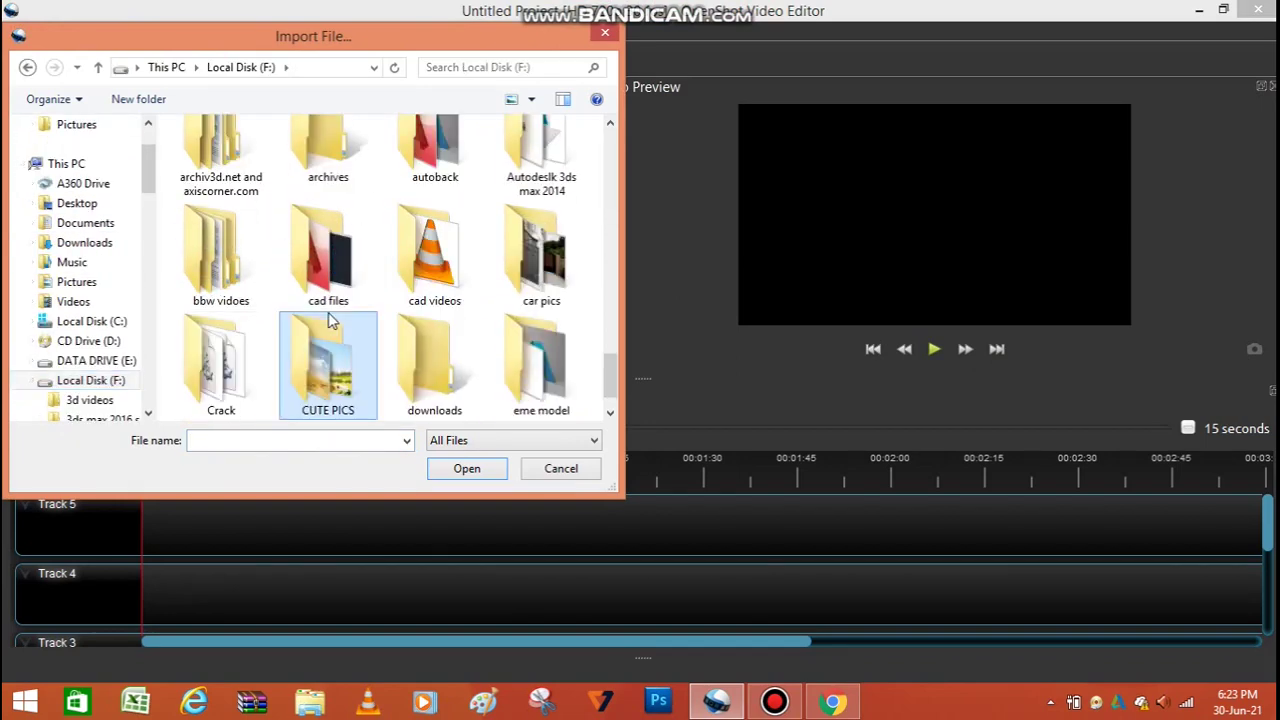
key("Return")
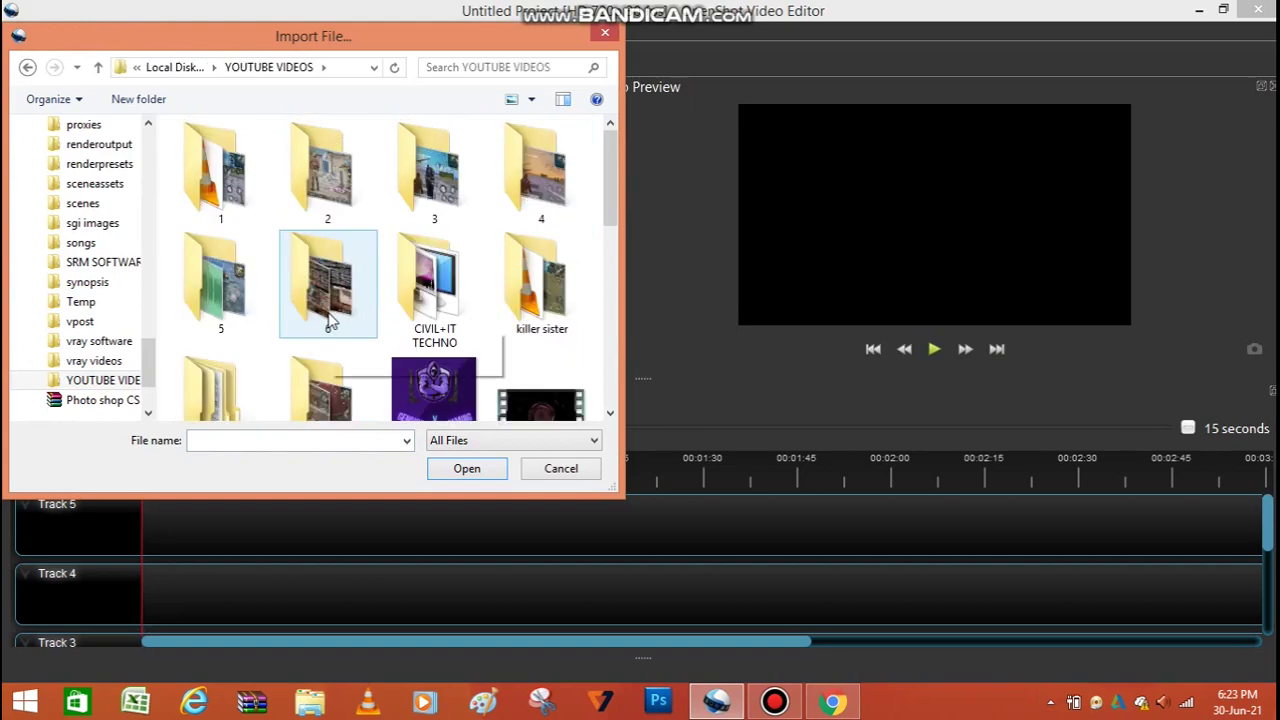
double_click(428, 280)
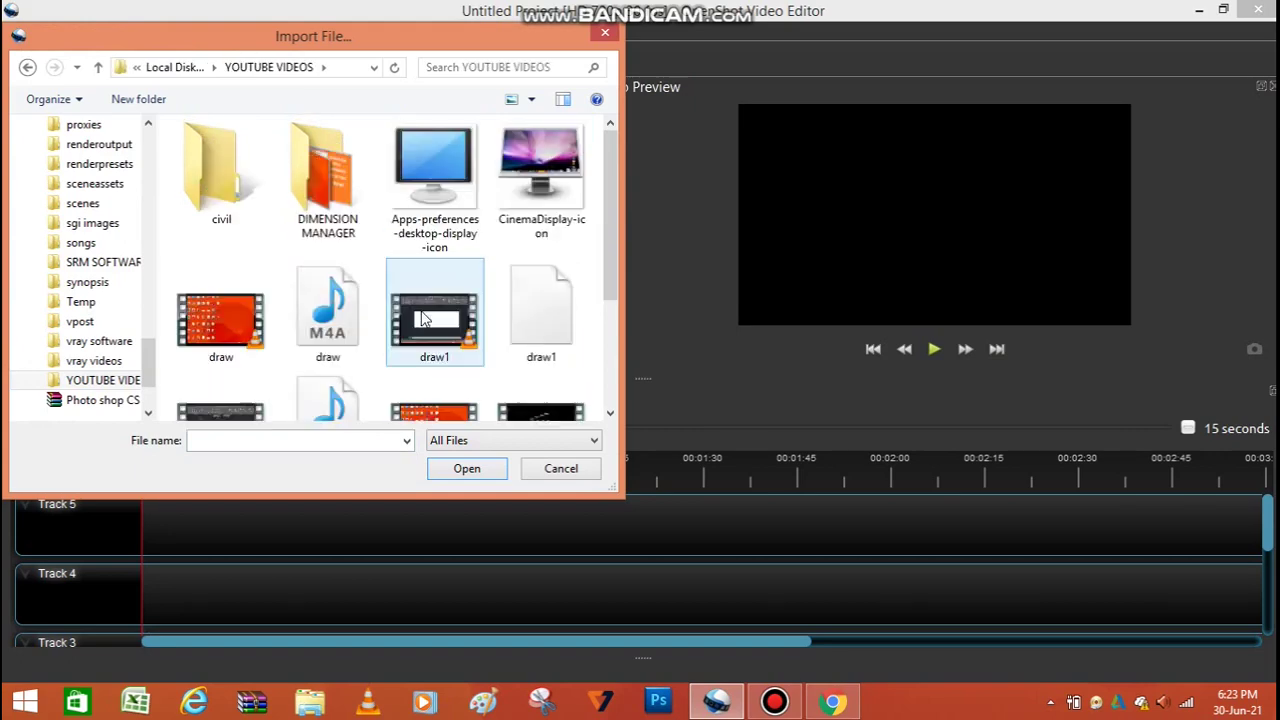
double_click(221, 180)
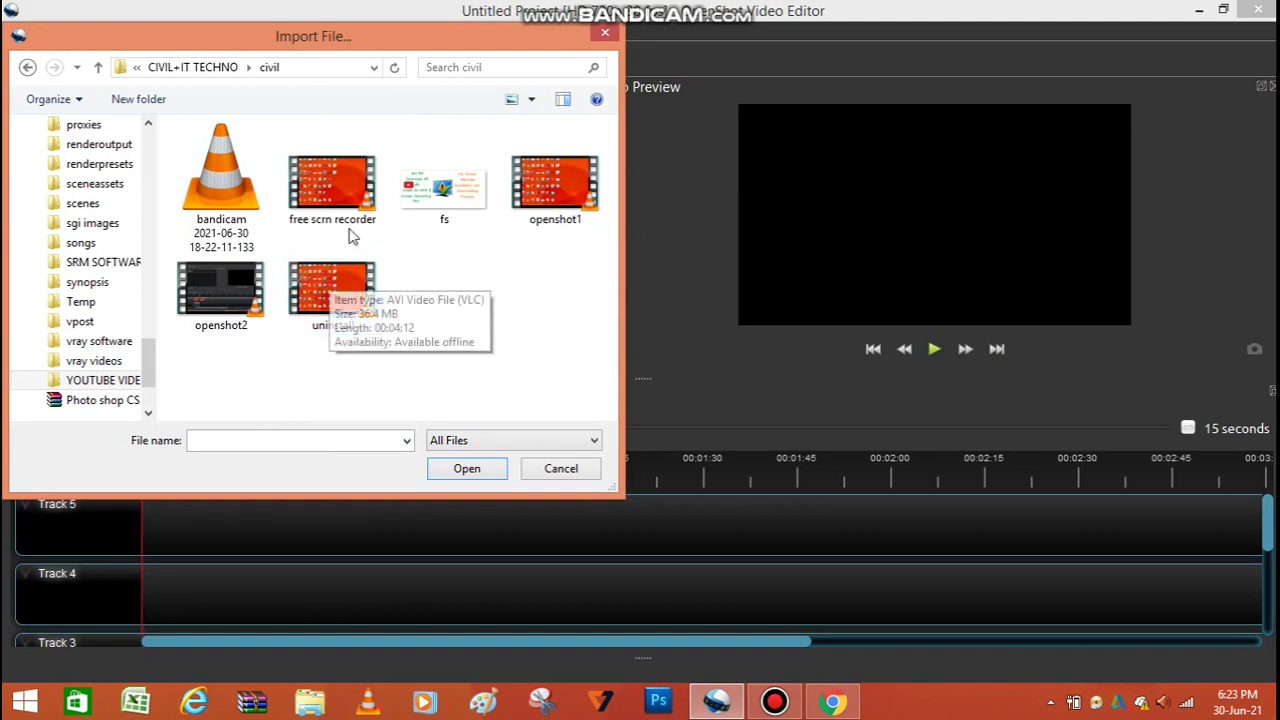
left_click(334, 183)
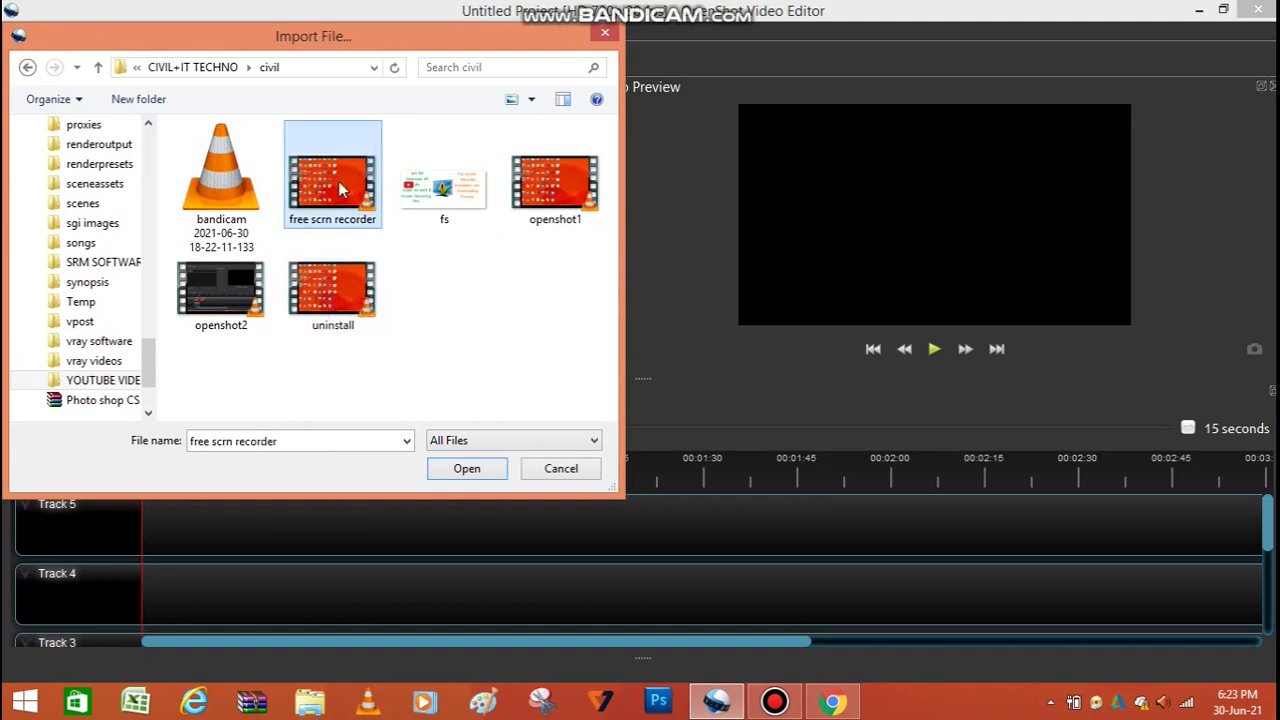
left_click(481, 473)
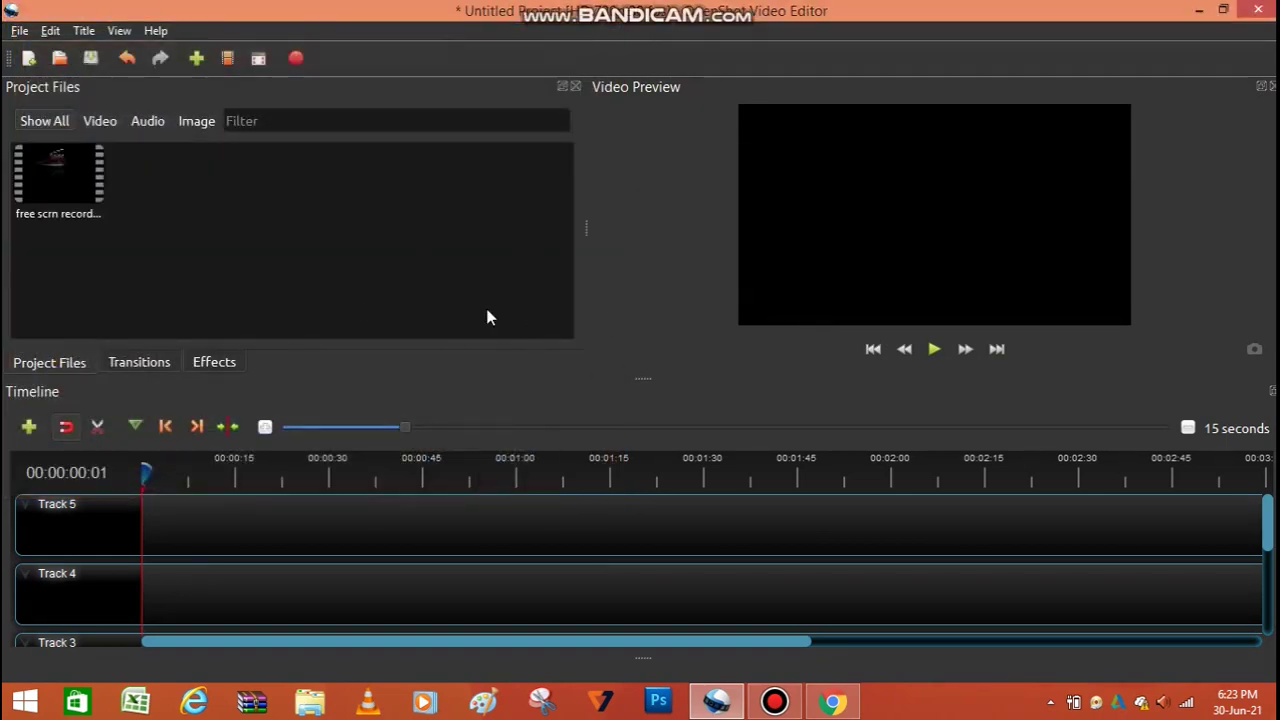
Import the "uninstall" video from the same civil folder into the project.
left_click(195, 57)
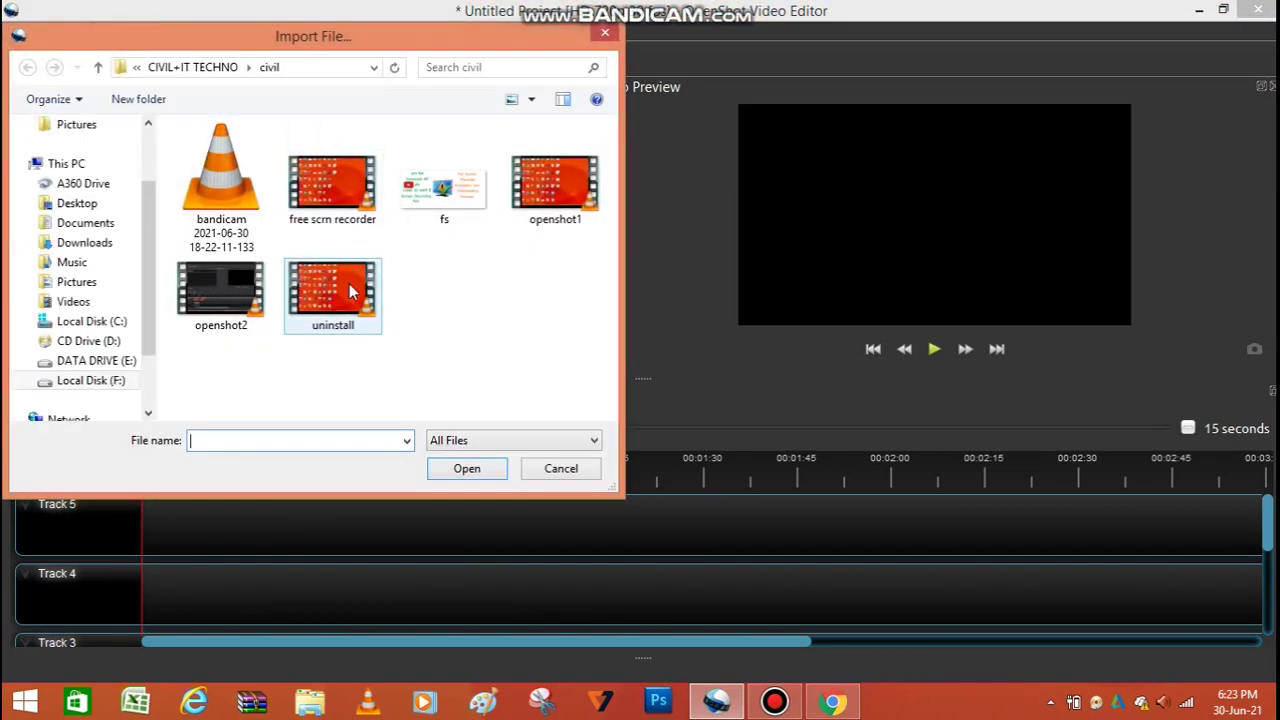
left_click(349, 283)
double_click(349, 283)
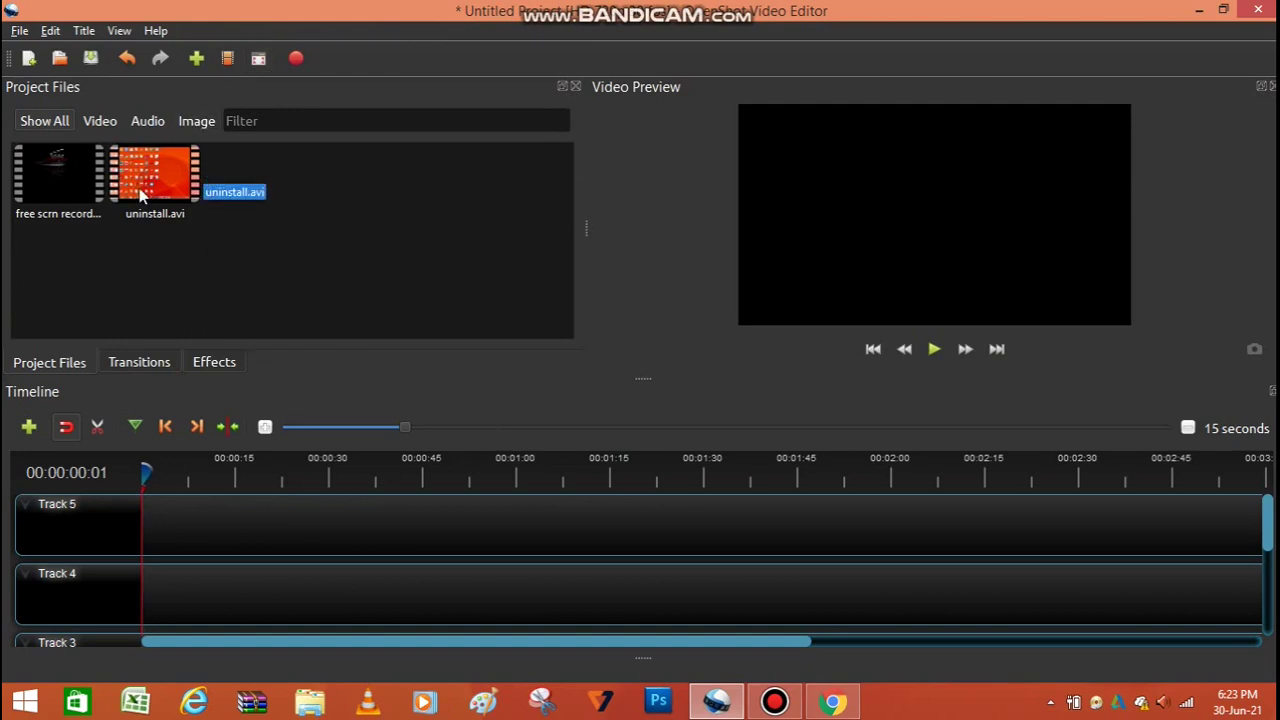
Place uninstall.avi at the start of Track 5 and separate its audio into a single clip with all channels.
left_click_drag(171, 176, 143, 523)
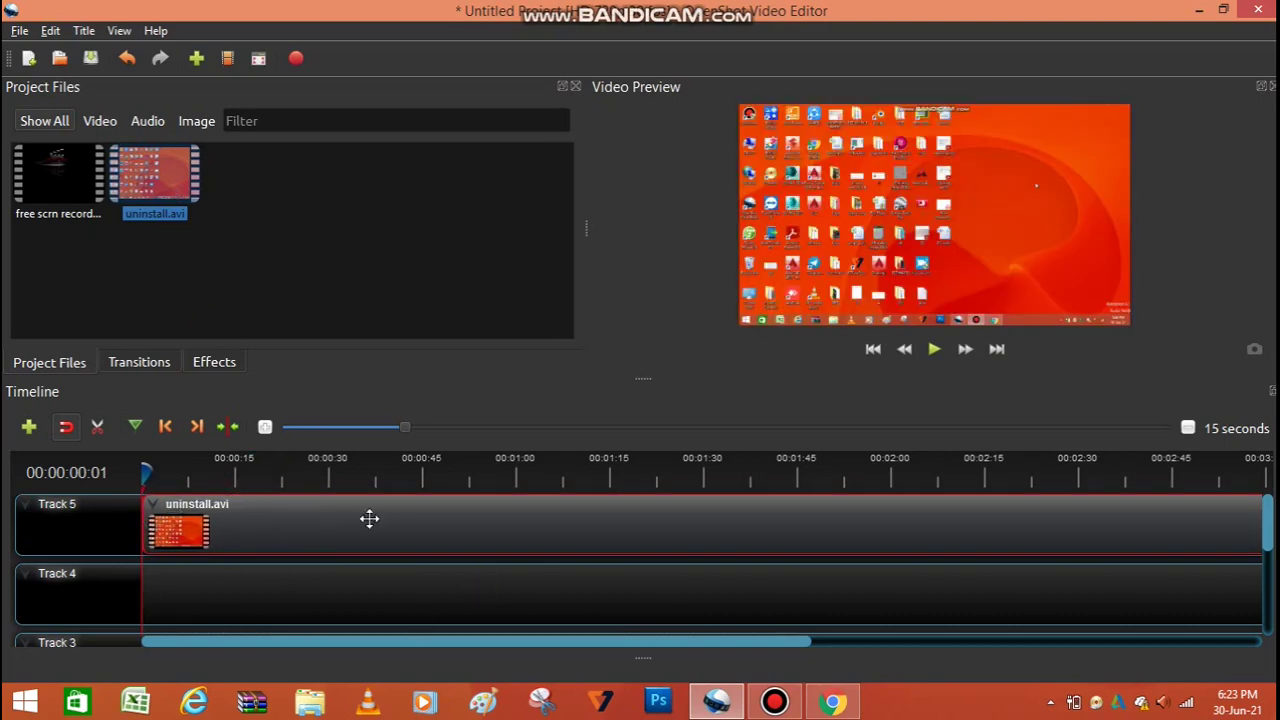
right_click(297, 532)
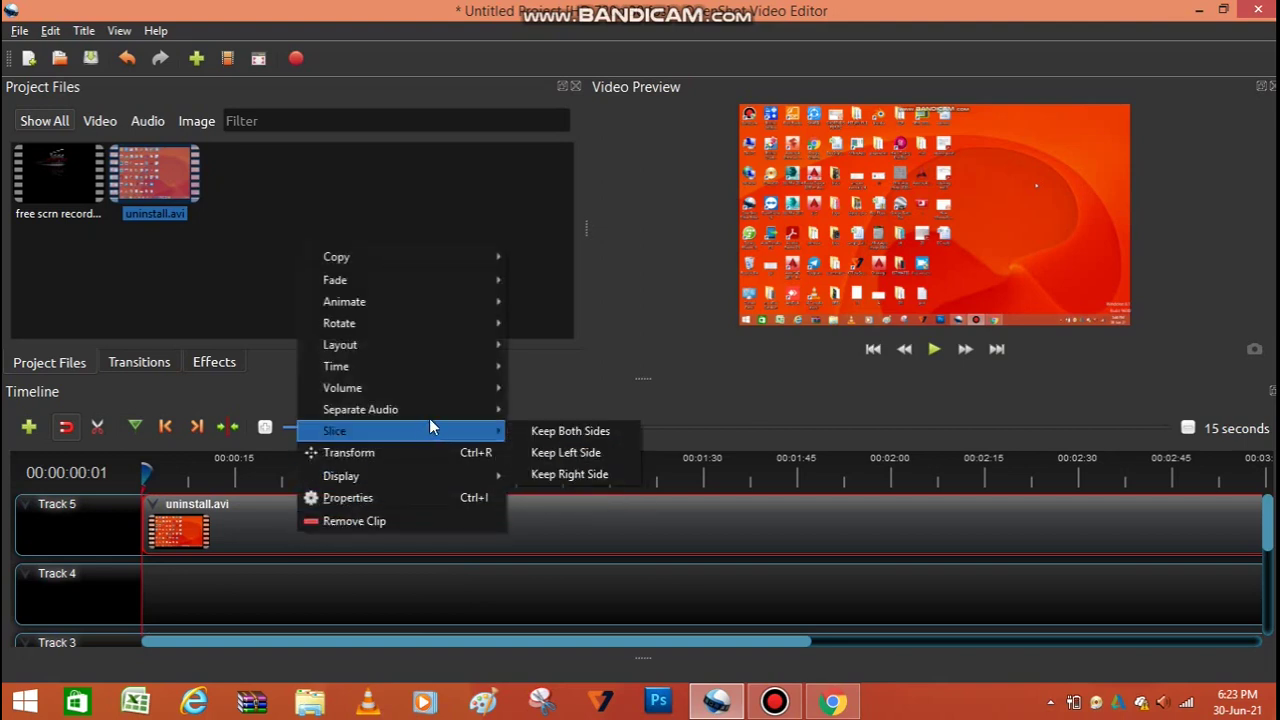
mouse_move(443, 418)
left_click(580, 410)
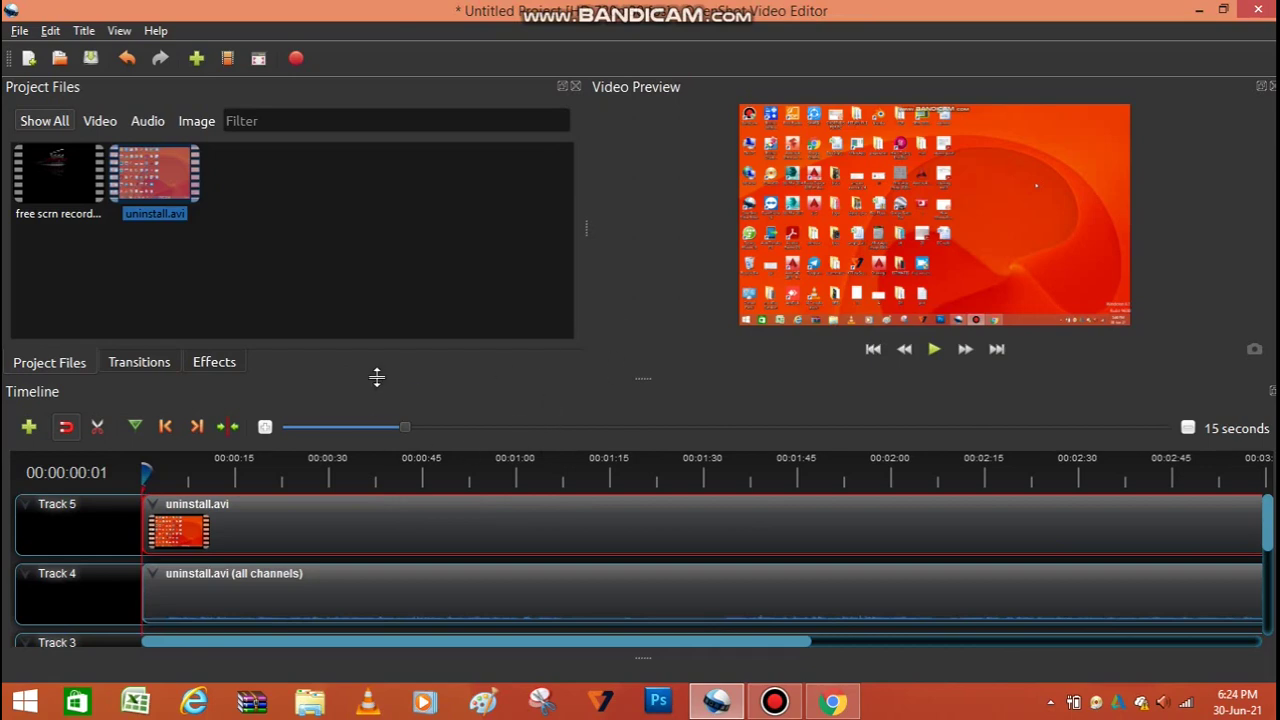
Apply the Crop effect to the uninstall.avi clip on Track 5.
left_click(221, 366)
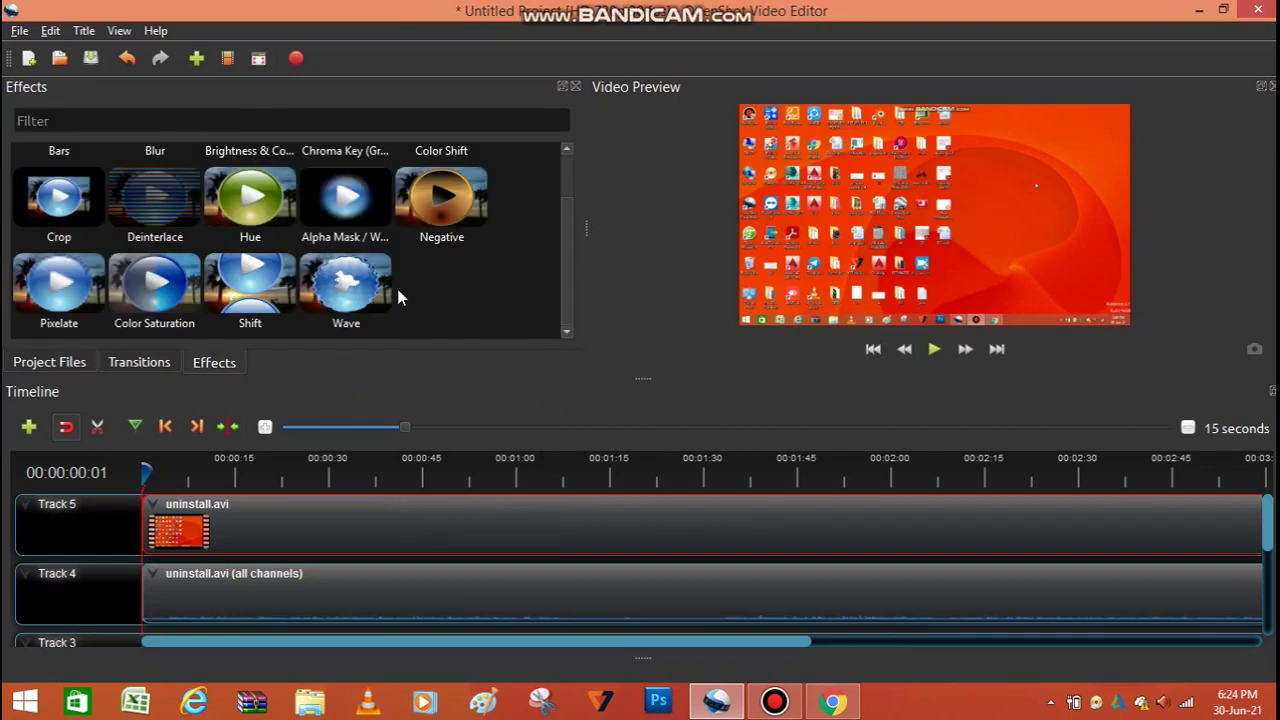
left_click_drag(563, 265, 555, 224)
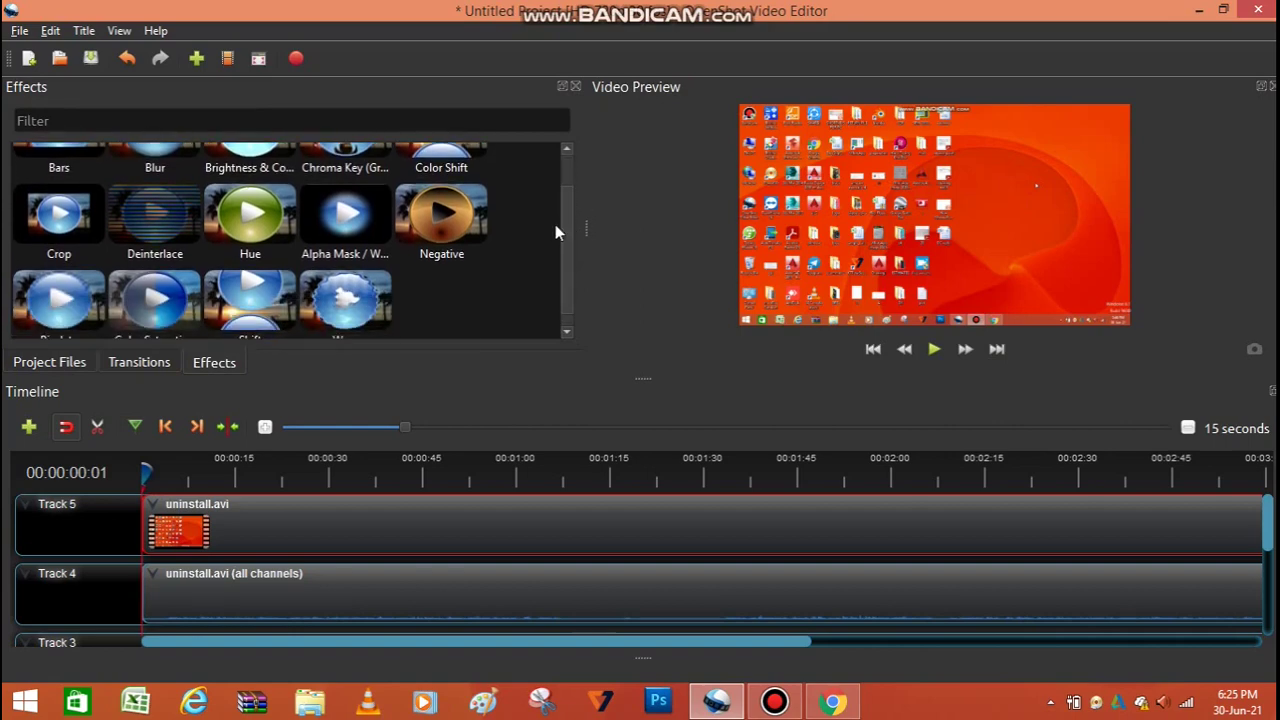
left_click(58, 215)
left_click_drag(58, 215, 297, 526)
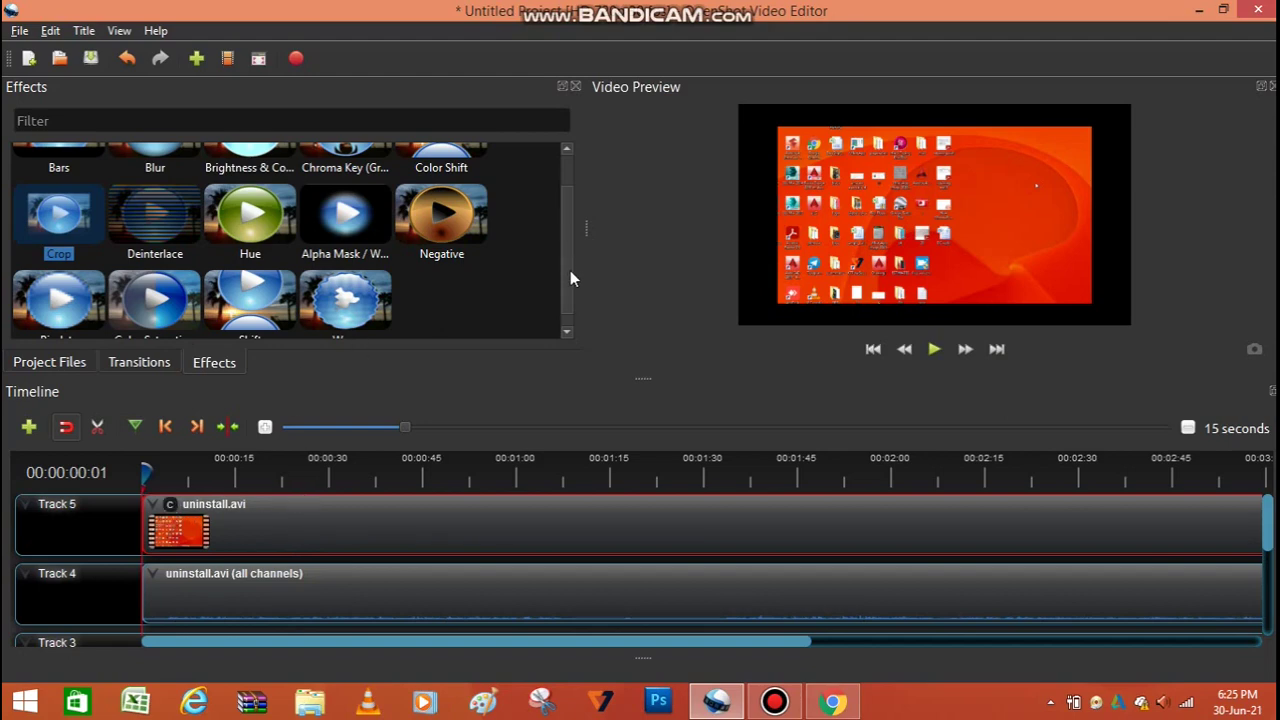
Add the Pixelate effect to the uninstall.avi clip on Track 5.
left_click_drag(570, 270, 572, 296)
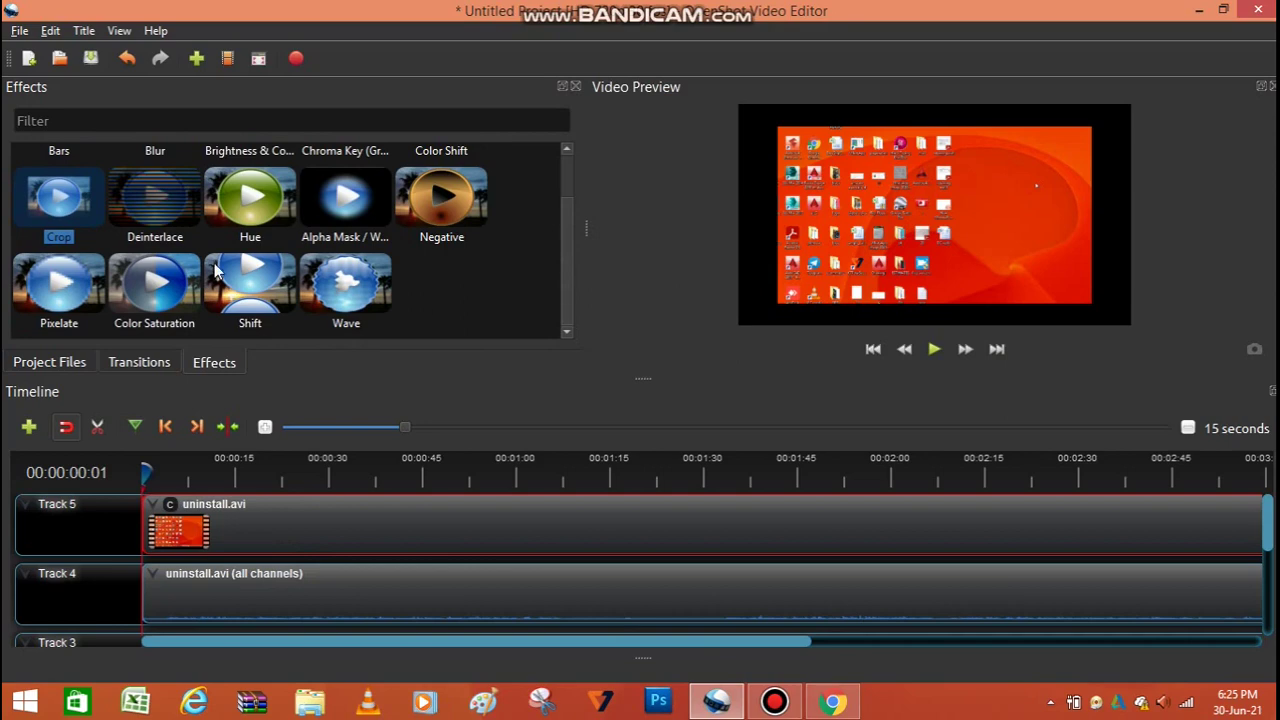
left_click_drag(66, 280, 274, 530)
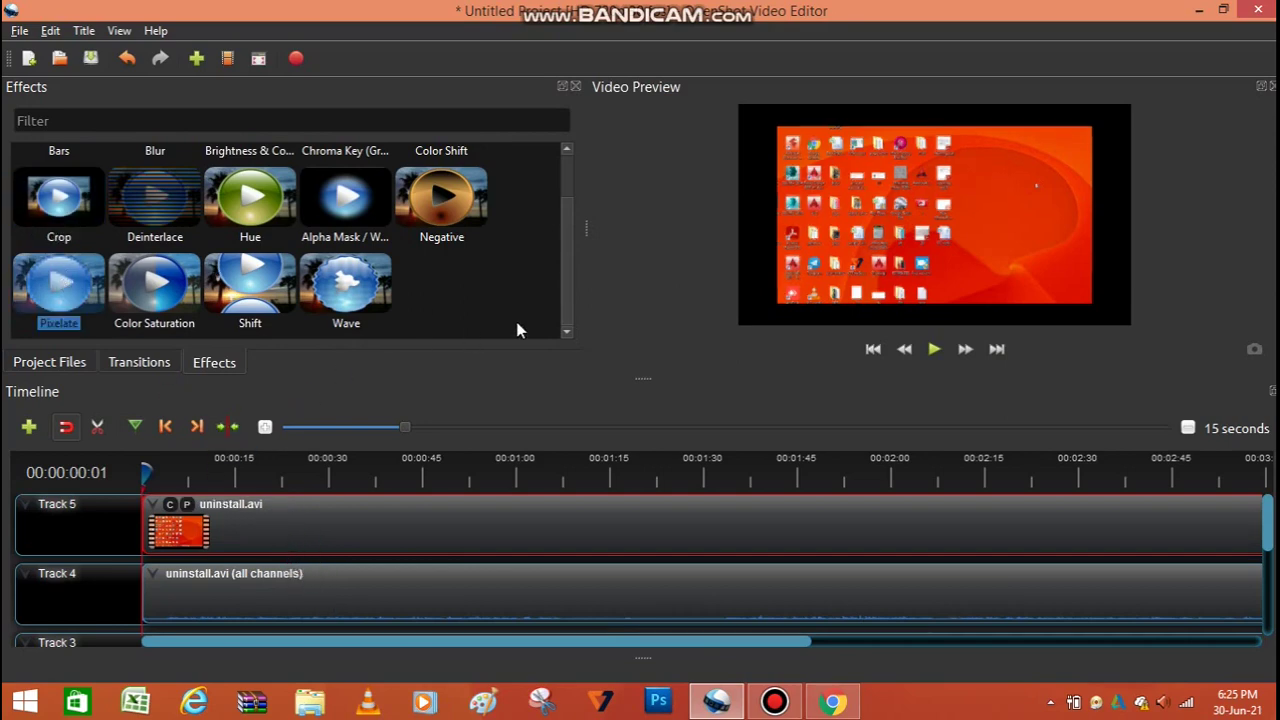
left_click_drag(564, 266, 567, 294)
Open the Crop effect's properties and set the left size to 0.28 and the bottom size to 0.87.
right_click(171, 505)
left_click(220, 514)
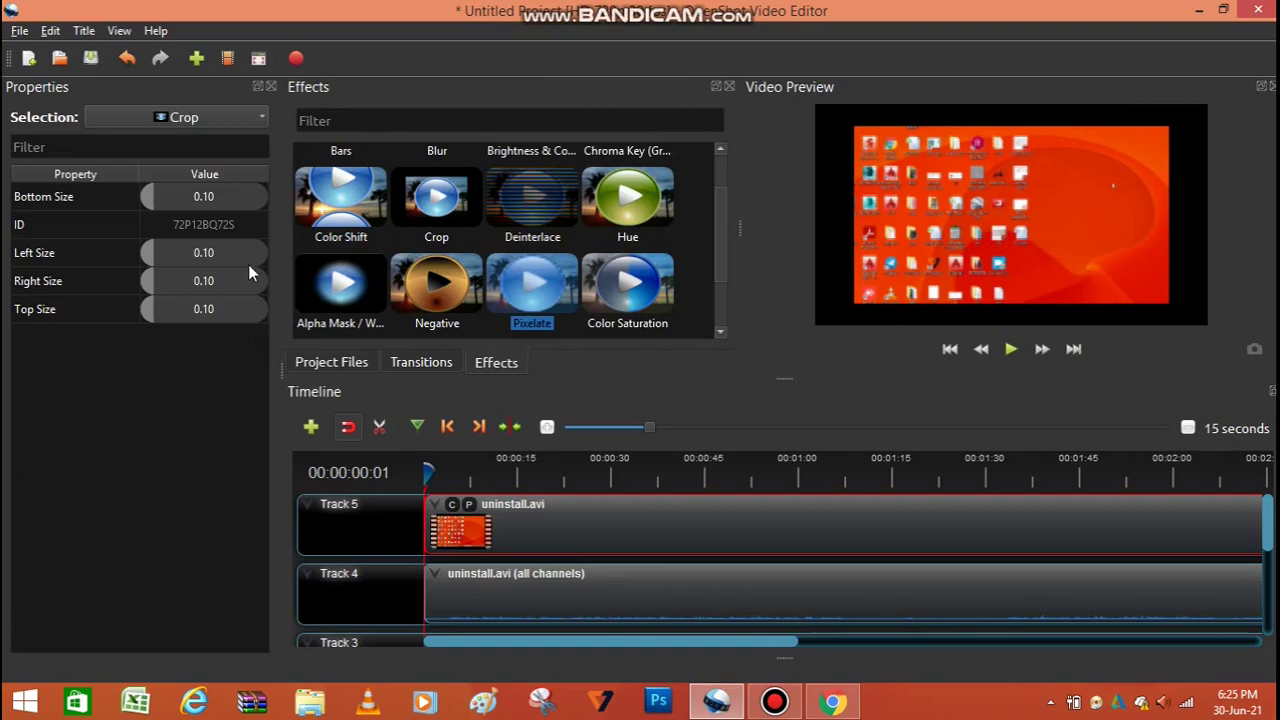
left_click(152, 195)
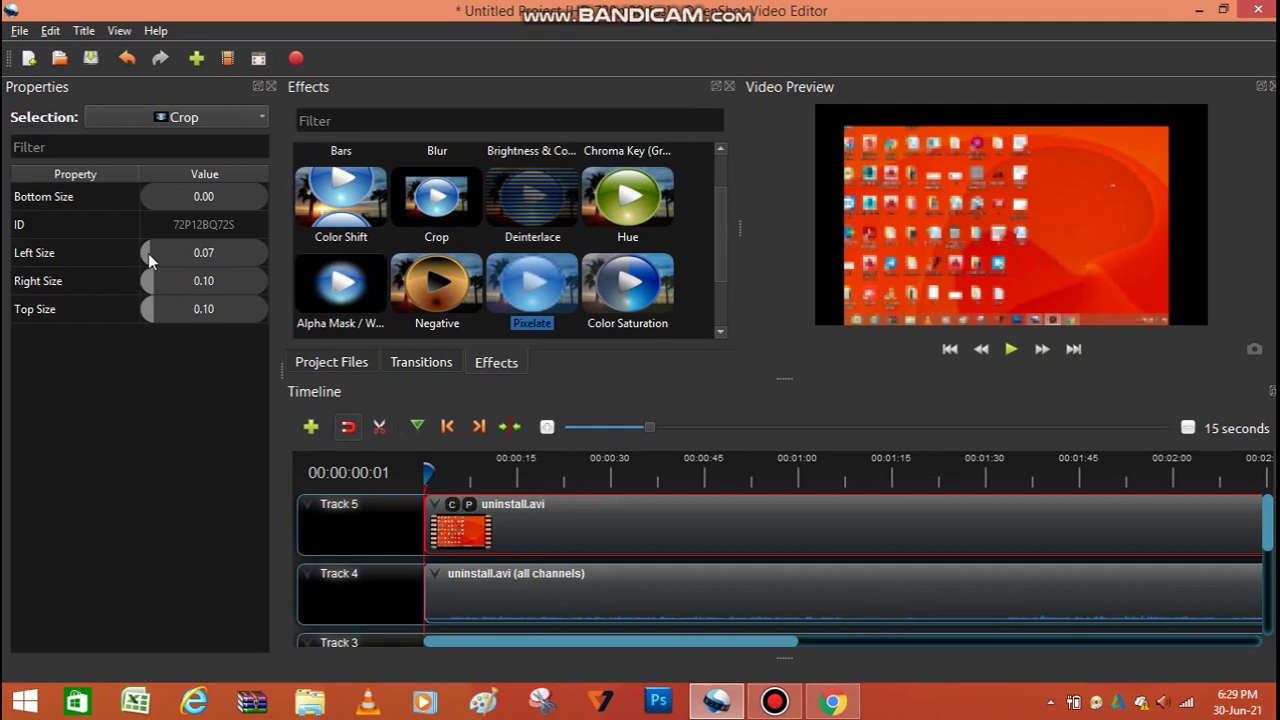
left_click_drag(148, 253, 177, 257)
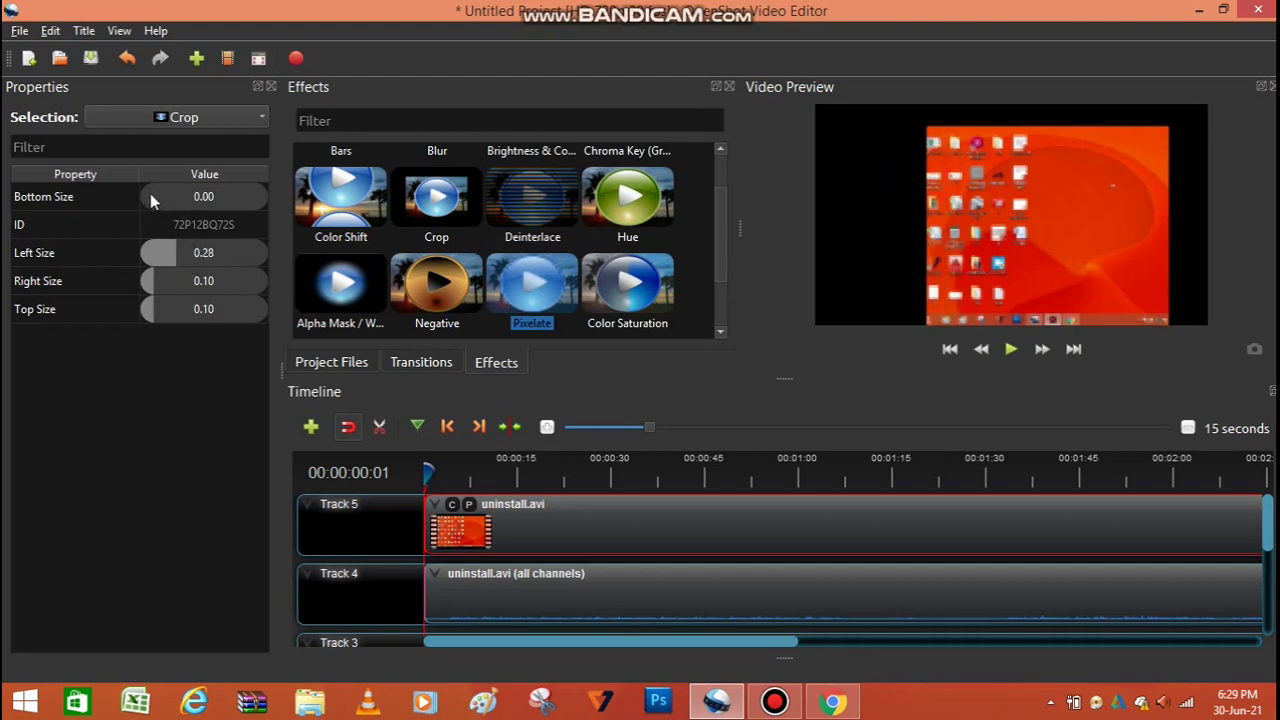
left_click_drag(150, 195, 242, 215)
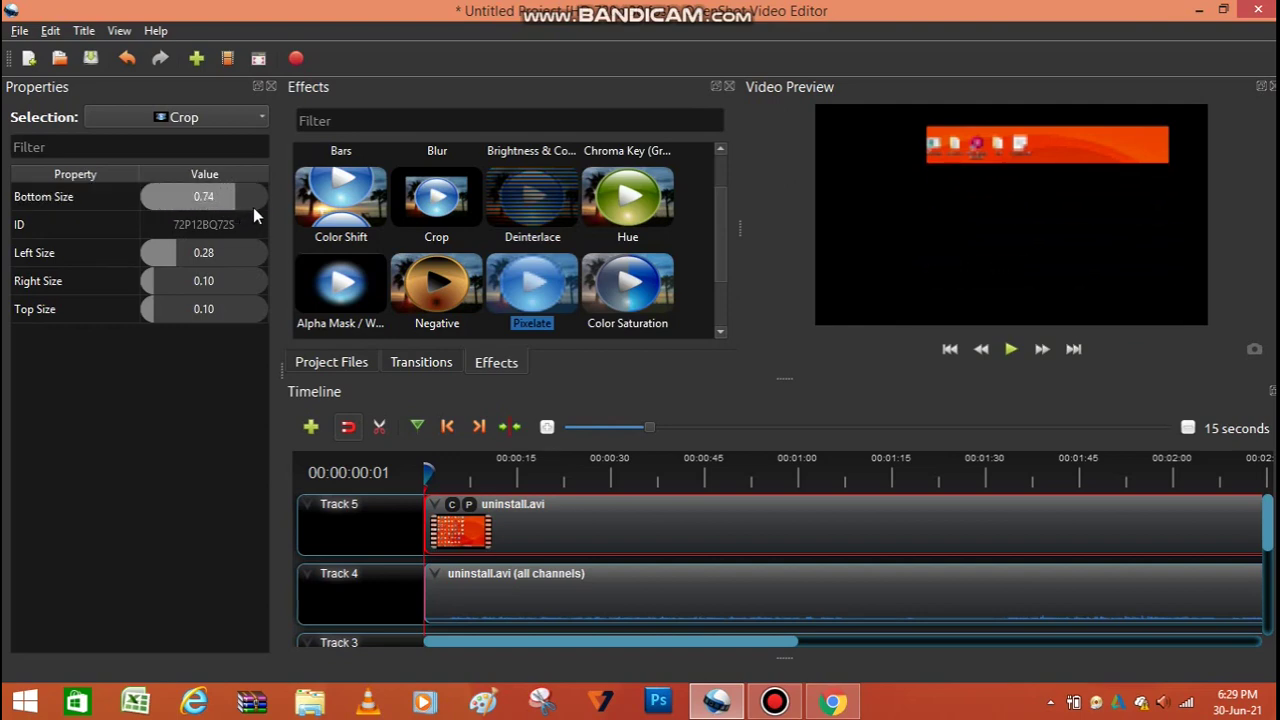
left_click(240, 196)
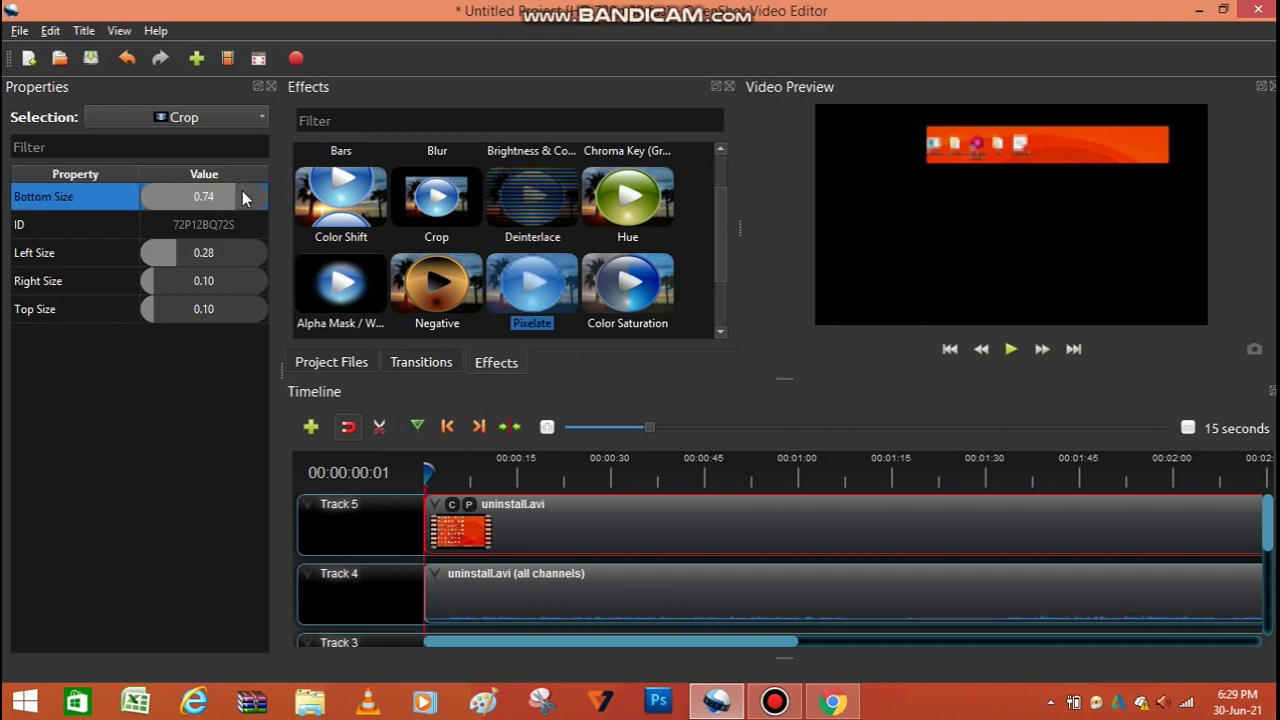
left_click(251, 194)
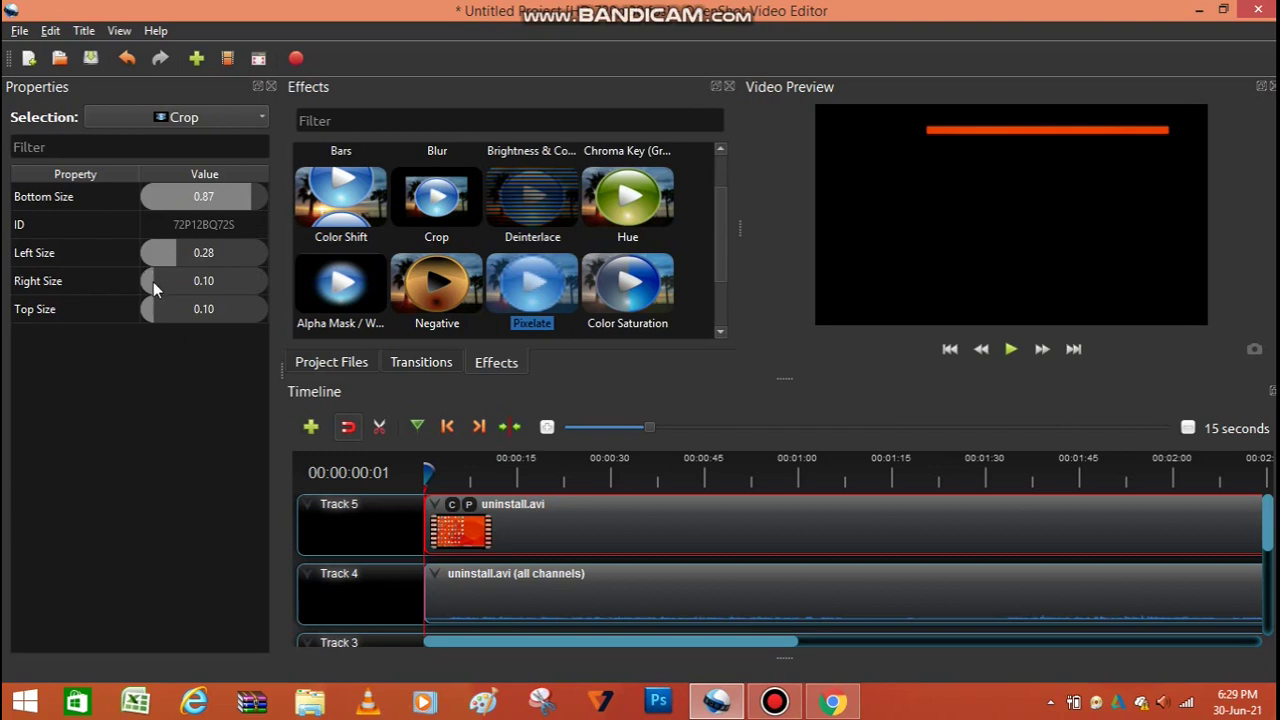
Set the Crop effect's top size to 0.00, right size to 0.40, left size to 0.39 and bottom size to 0.96.
left_click_drag(153, 281, 135, 306)
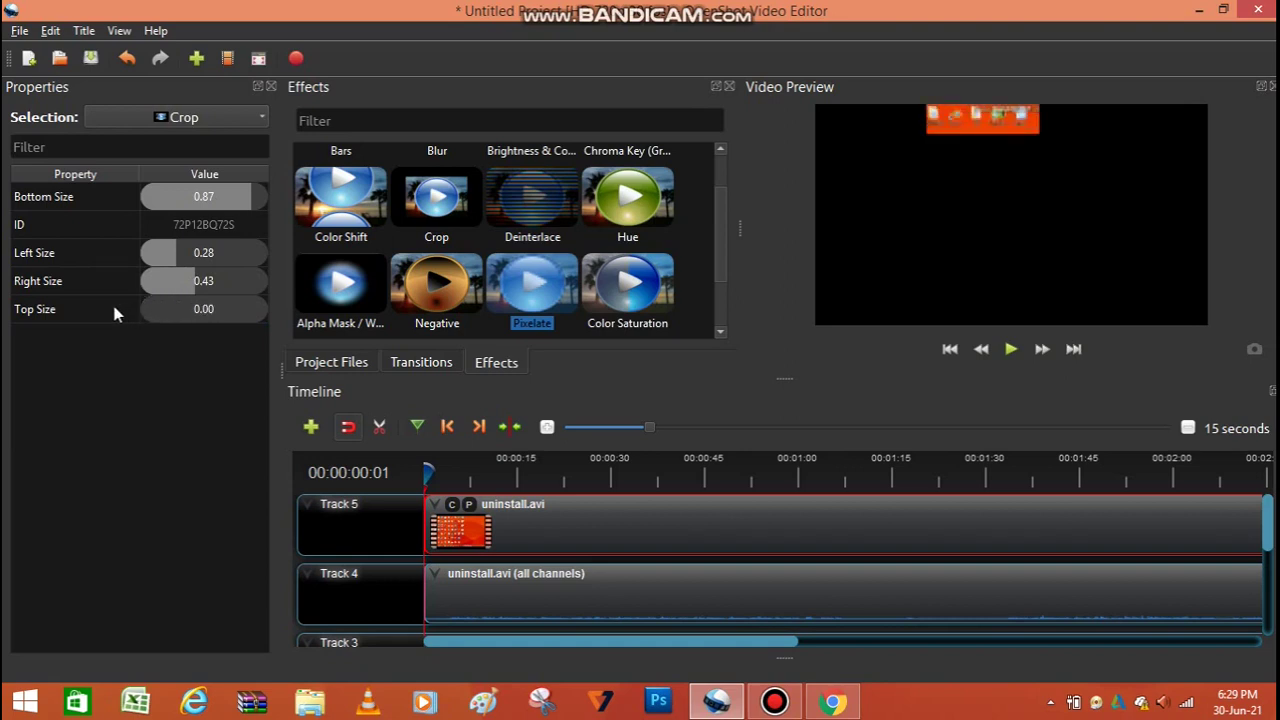
left_click_drag(203, 278, 192, 279)
left_click_drag(170, 251, 193, 254)
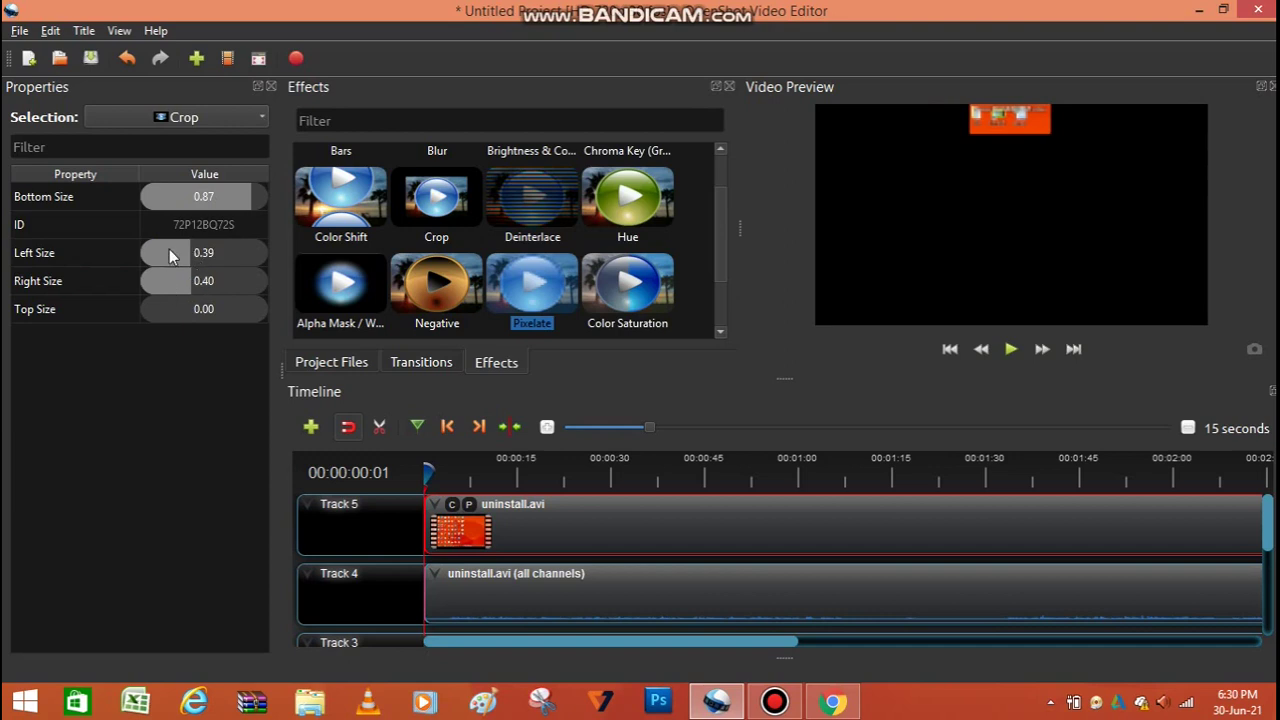
left_click(249, 197)
left_click_drag(254, 197, 262, 197)
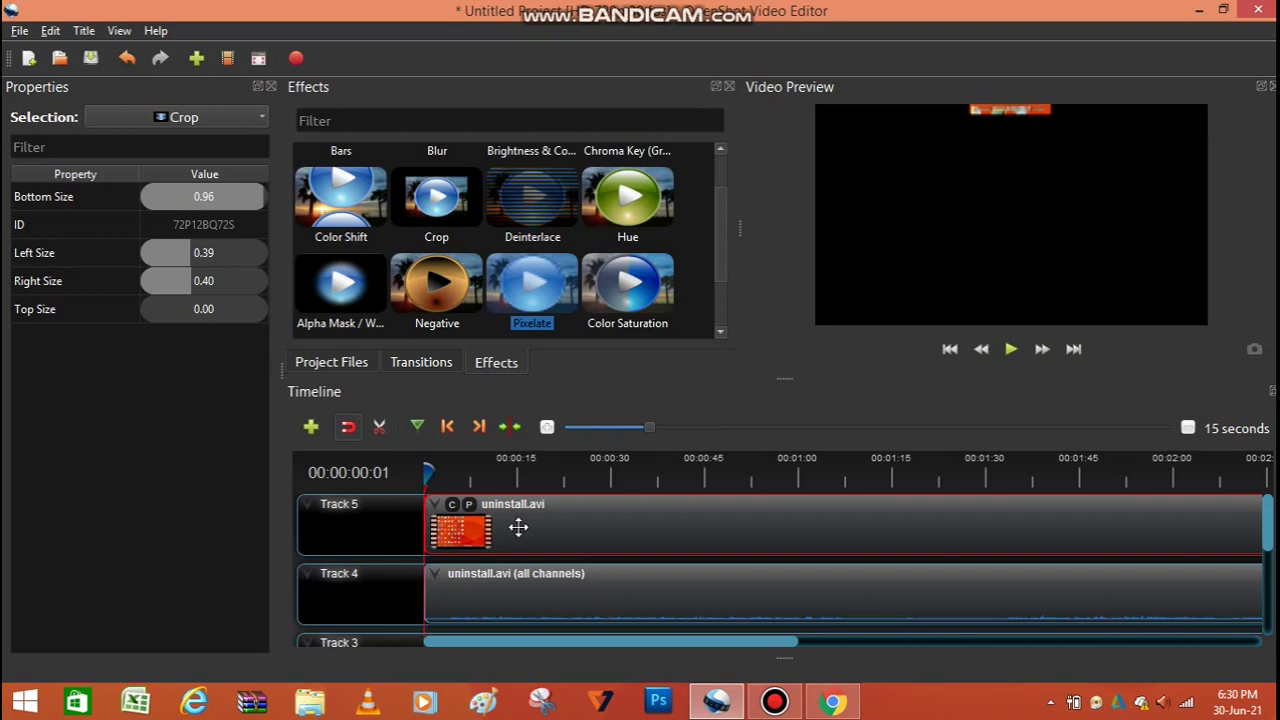
Open the Pixelate effect's properties on the Track 5 clip and set Pixelization to 0.84.
left_click(470, 507)
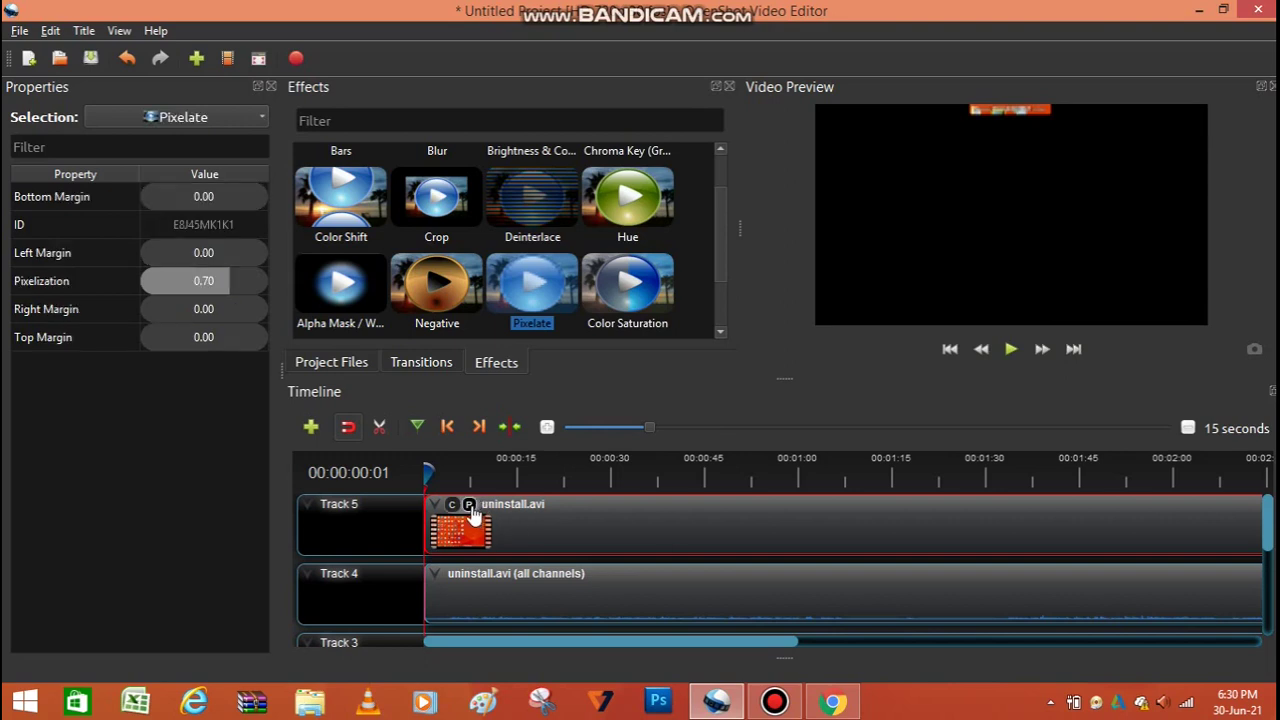
right_click(472, 510)
left_click(500, 519)
left_click_drag(227, 283, 242, 284)
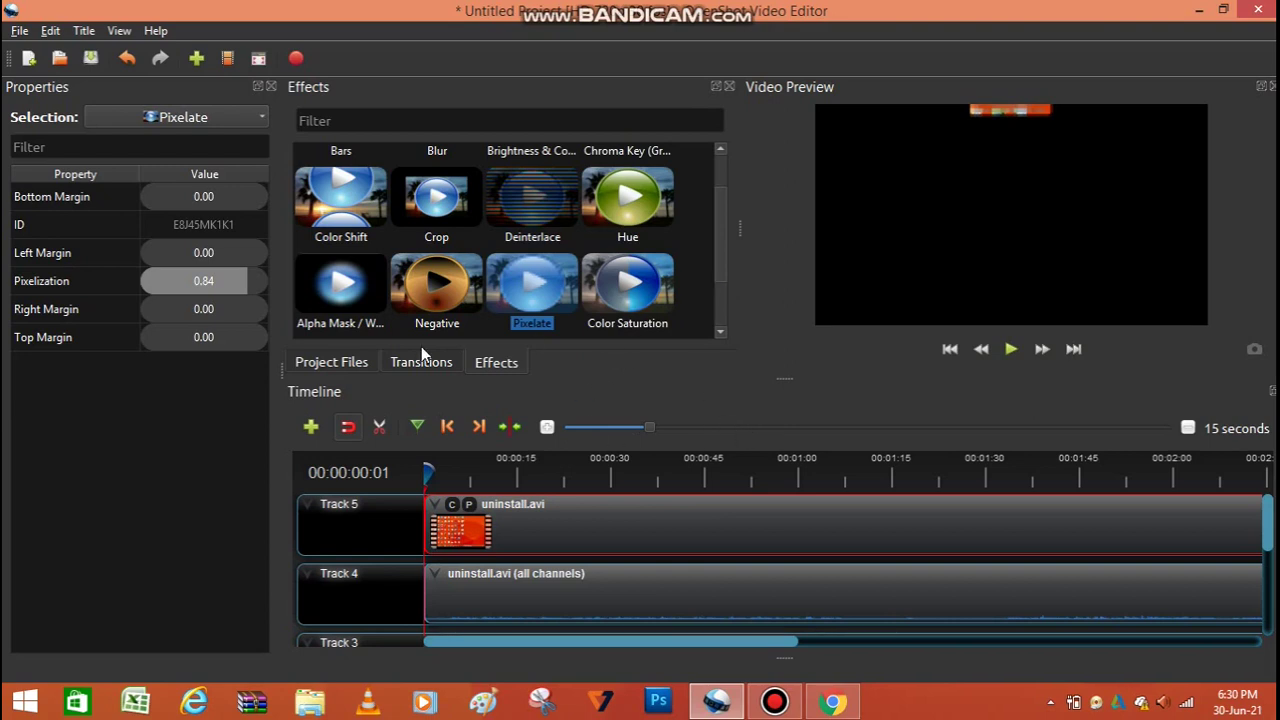
Remove the audio-only uninstall.avi clip from Track 4 and place the uninstall.avi video at the start of that track.
left_click(345, 364)
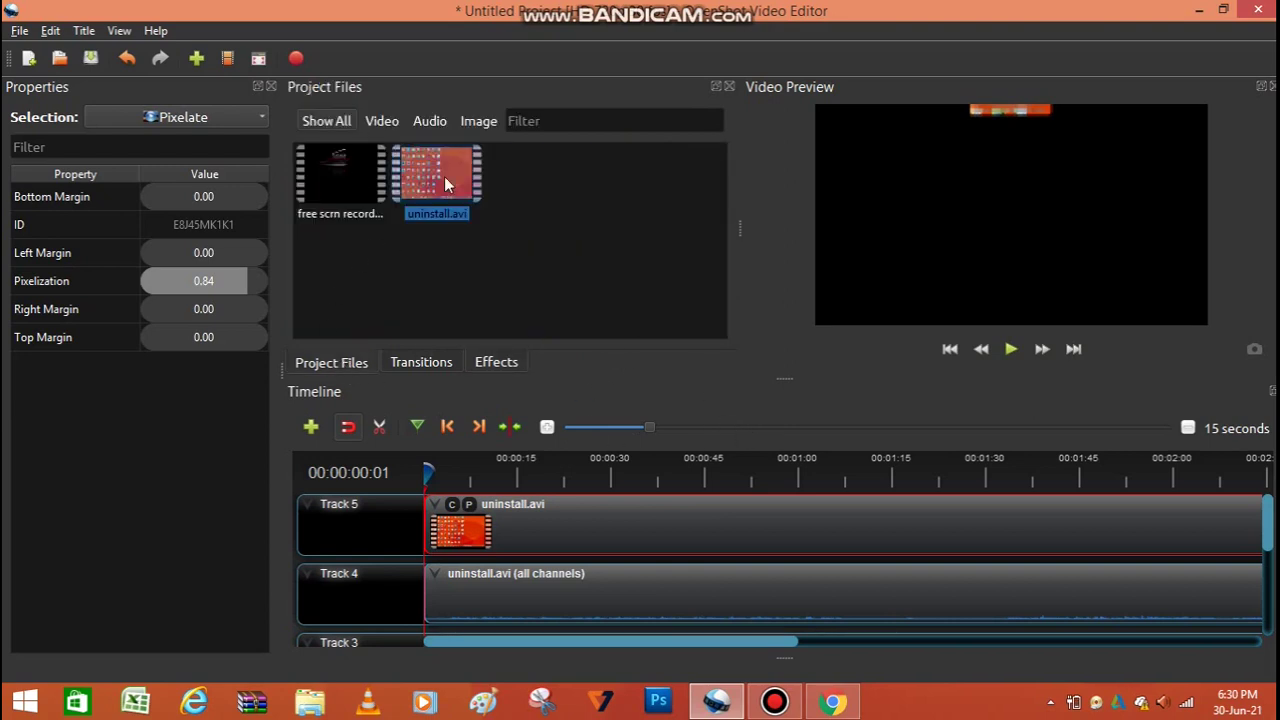
left_click(684, 585)
right_click(684, 585)
mouse_move(786, 466)
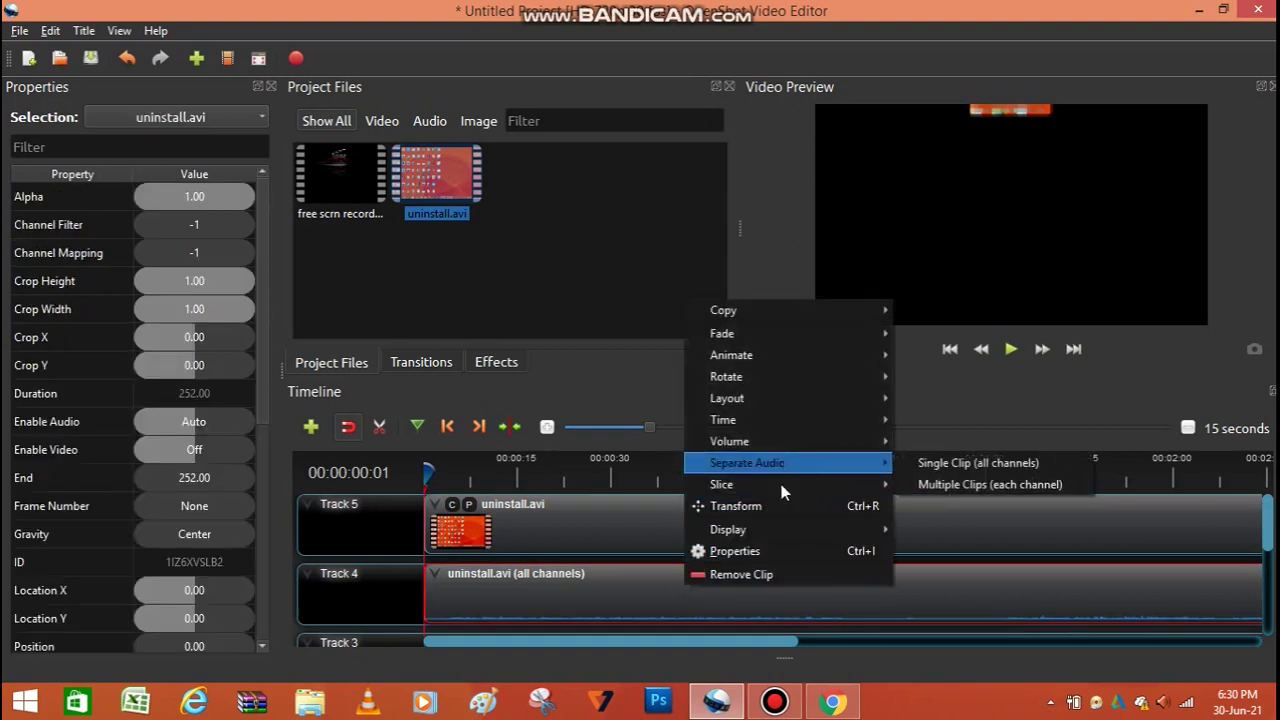
left_click(763, 572)
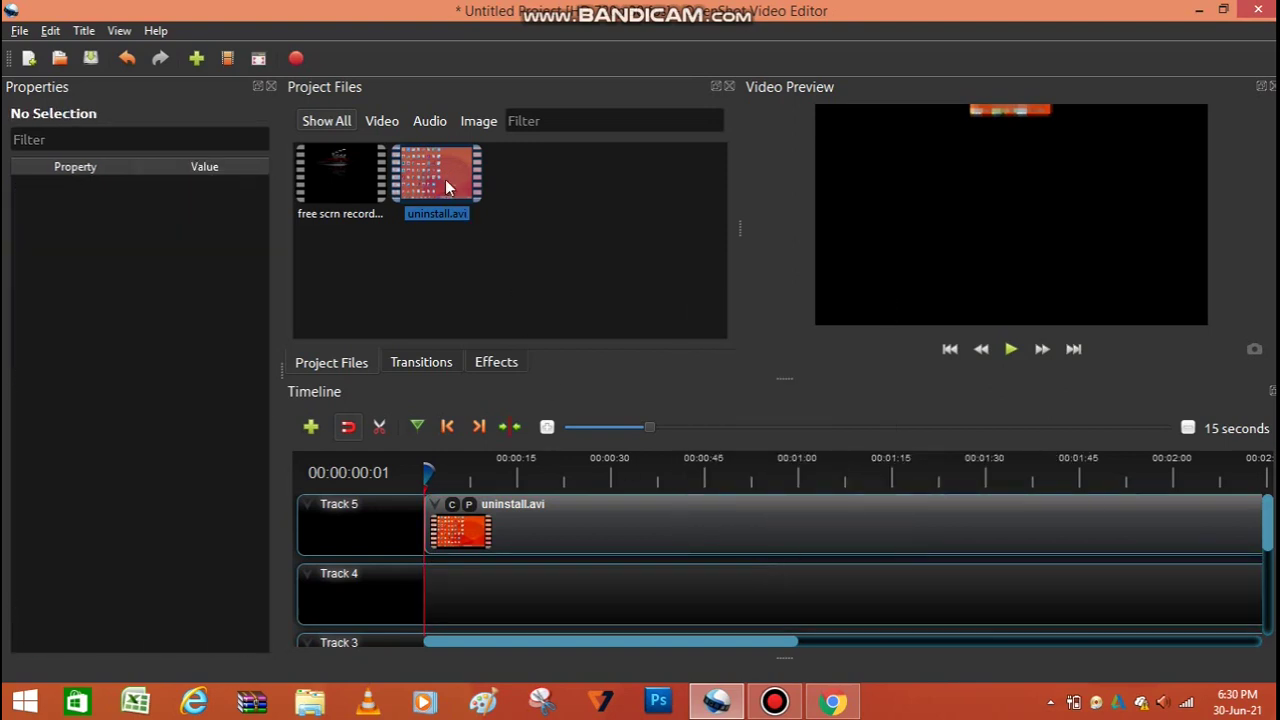
left_click_drag(445, 185, 429, 575)
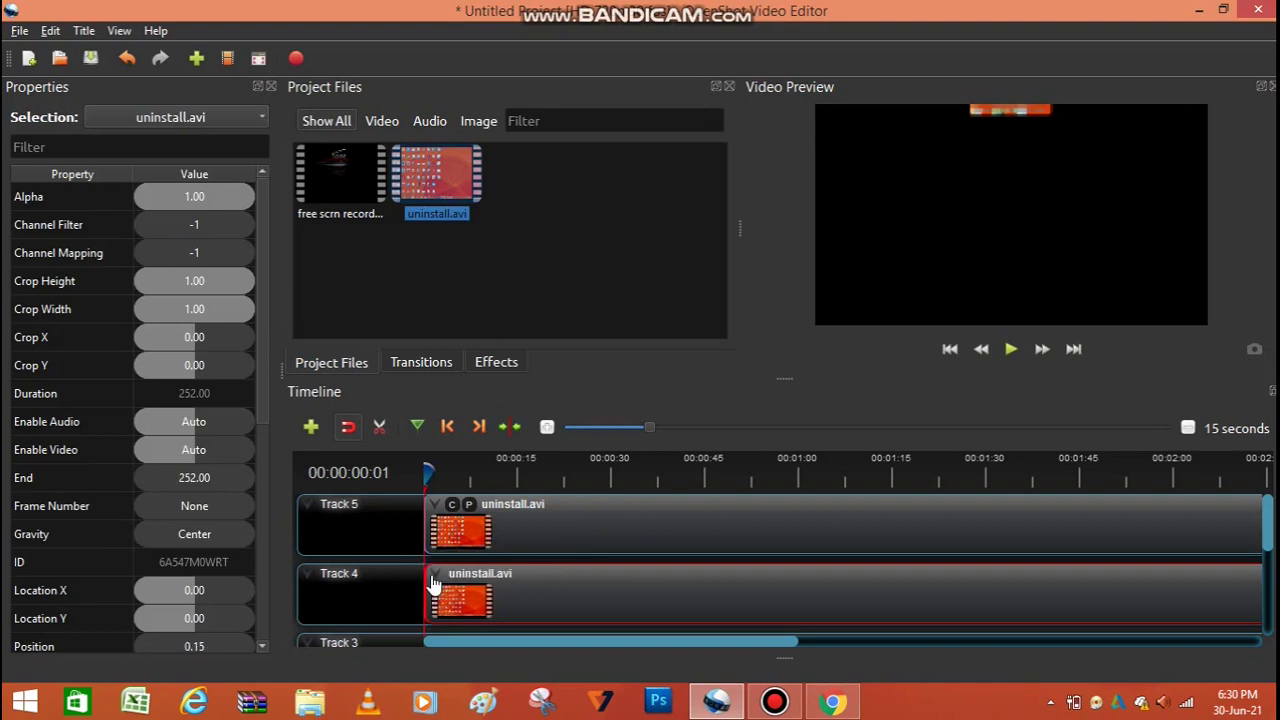
Play the timeline with the preview temporarily enlarged to check the pixelated watermark area at the top of the video.
left_click(1011, 349)
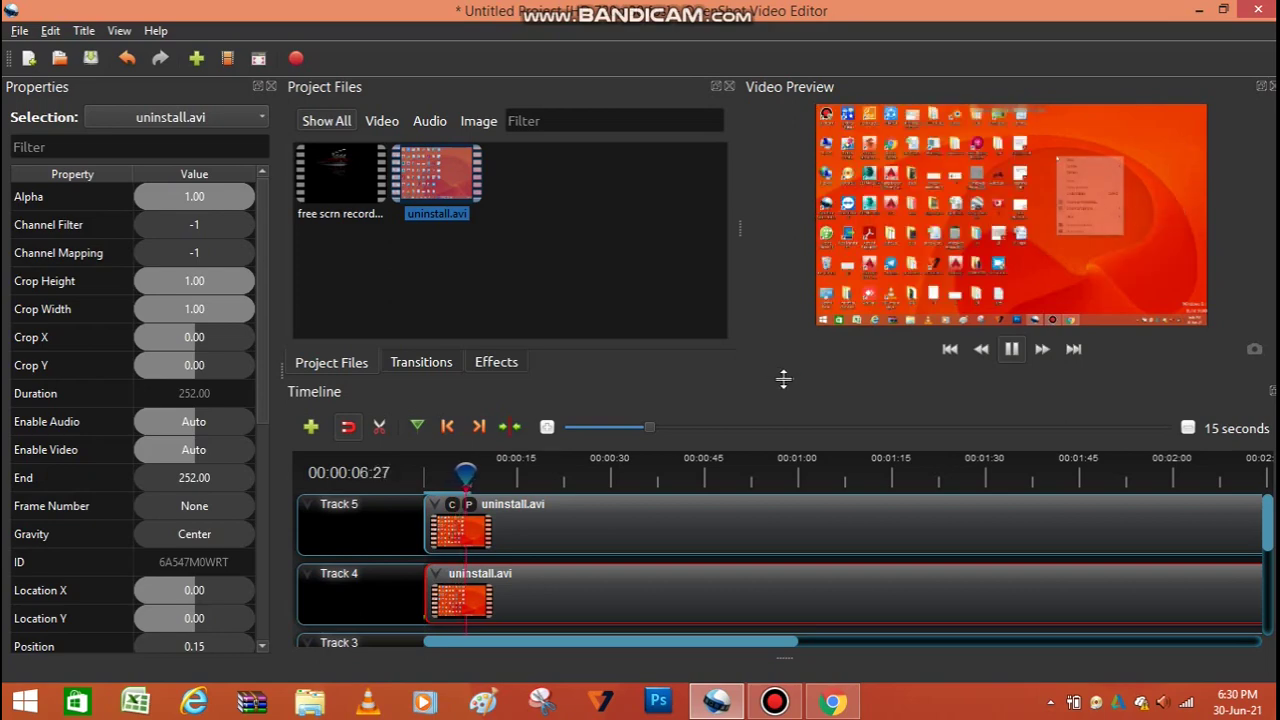
left_click_drag(780, 378, 771, 523)
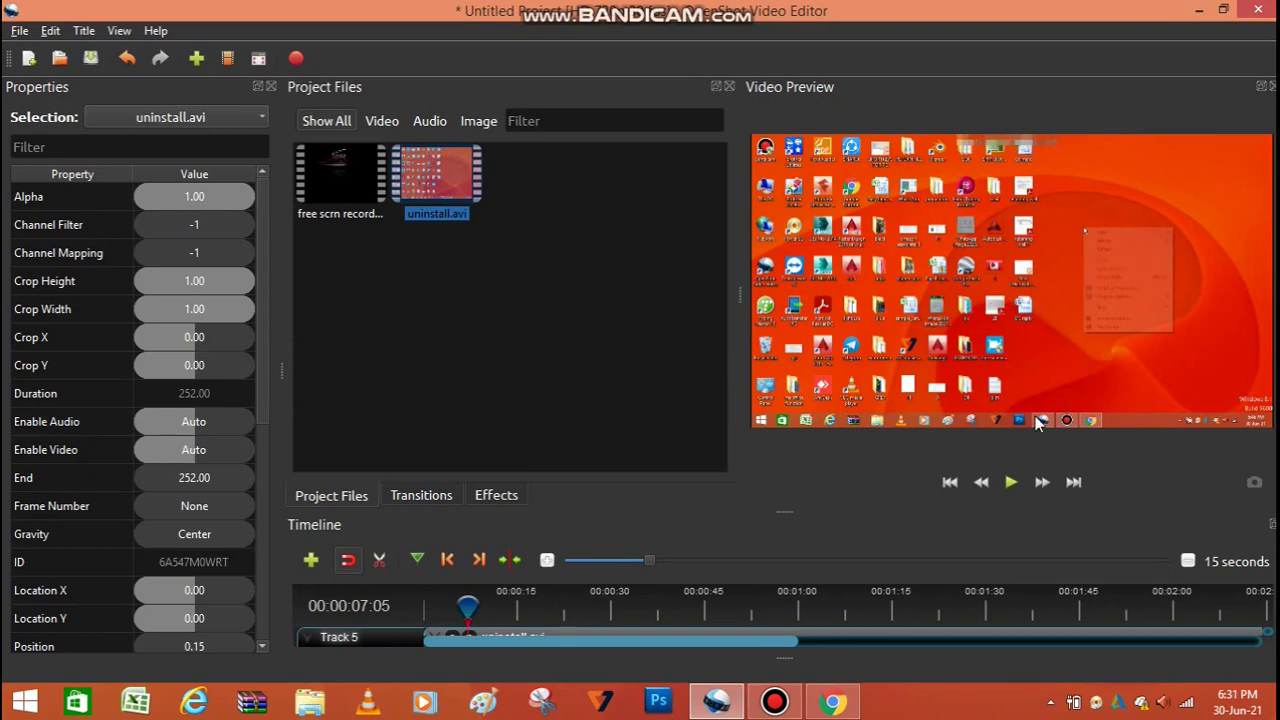
left_click(1010, 482)
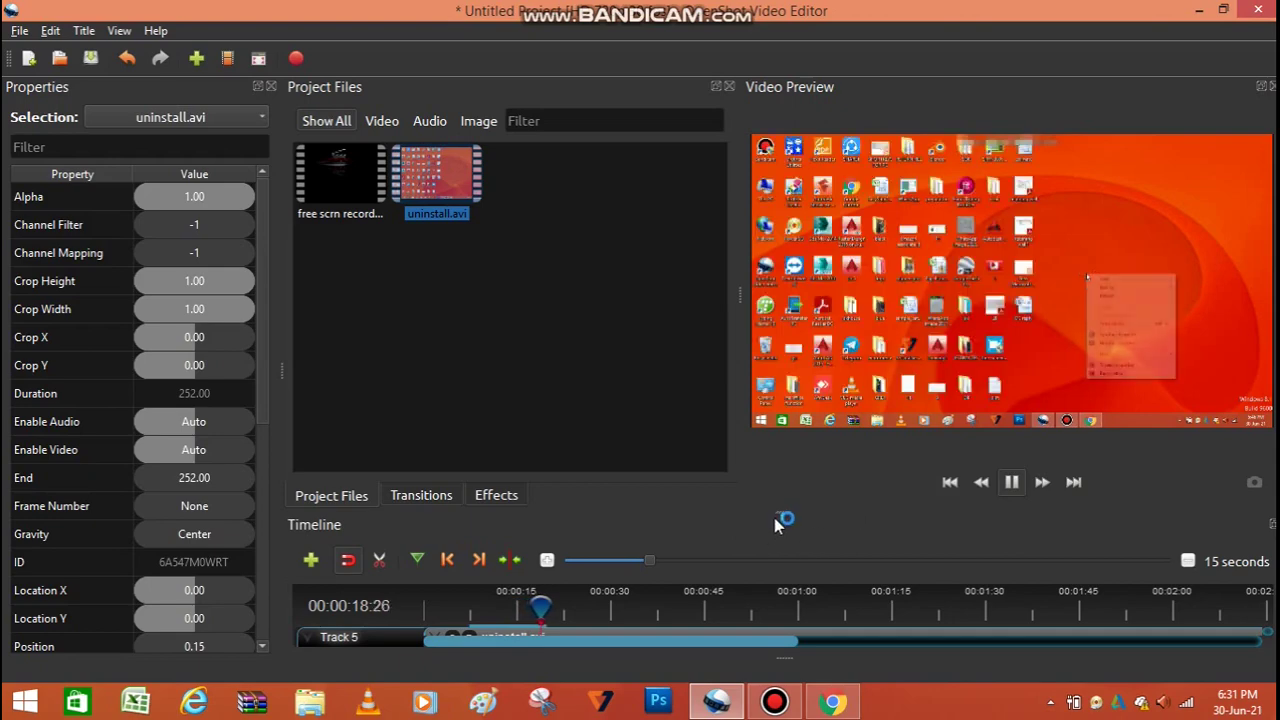
left_click_drag(786, 513, 781, 310)
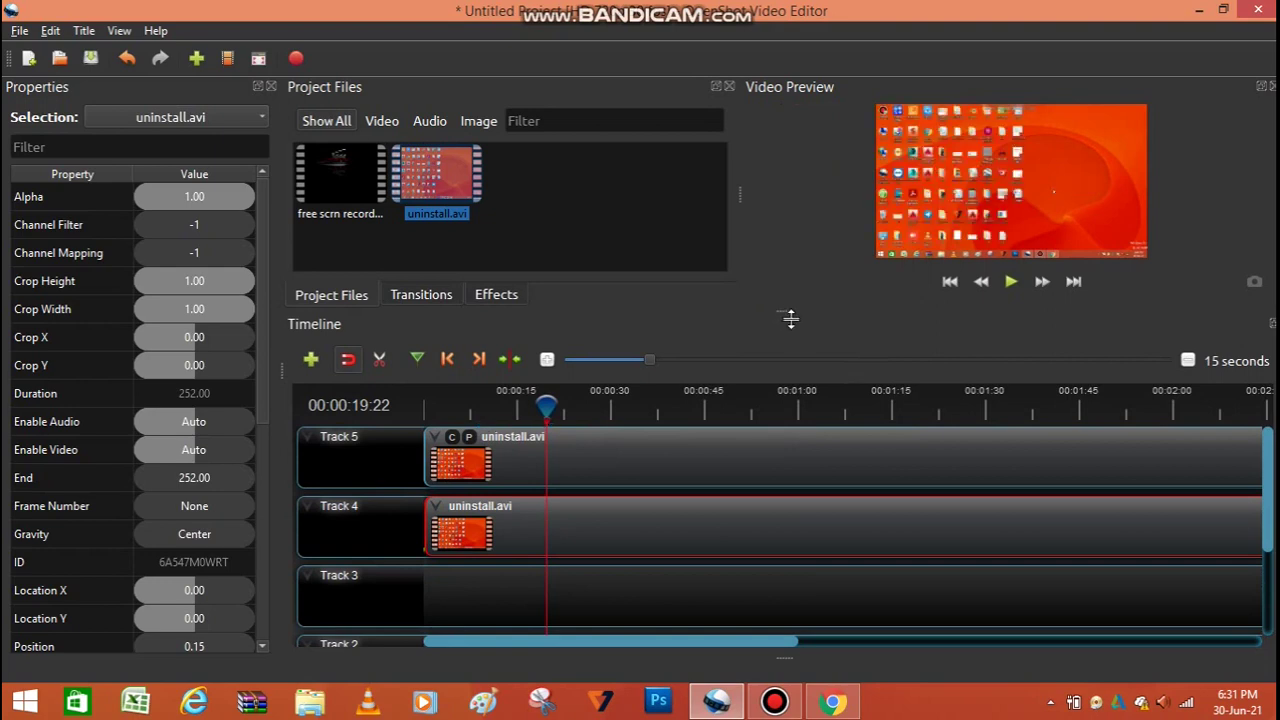
left_click_drag(784, 312, 780, 334)
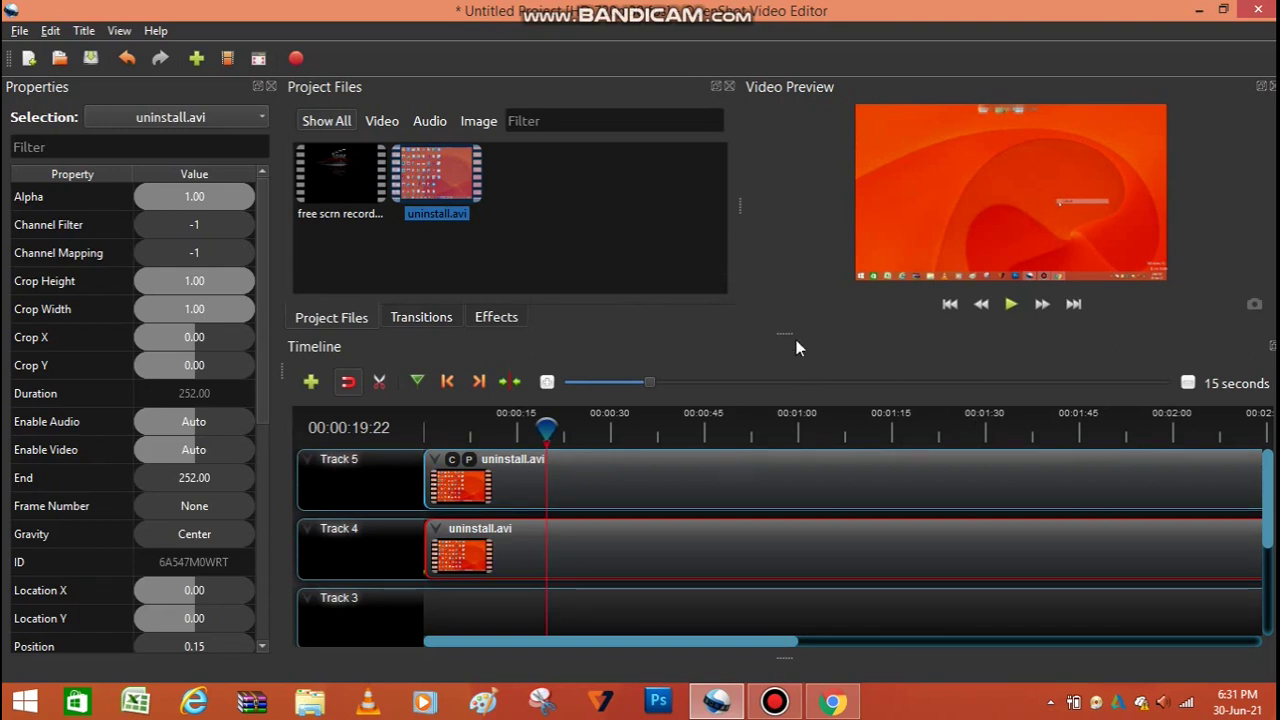
left_click(1011, 303)
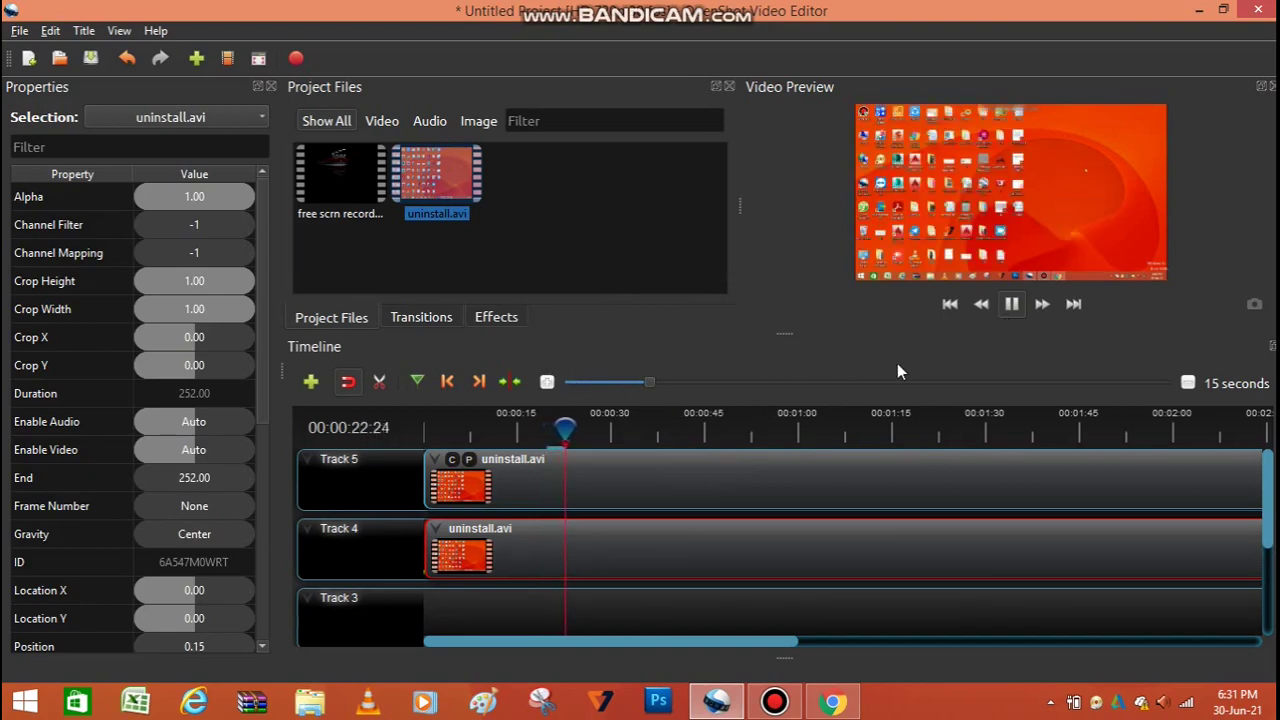
left_click(1011, 304)
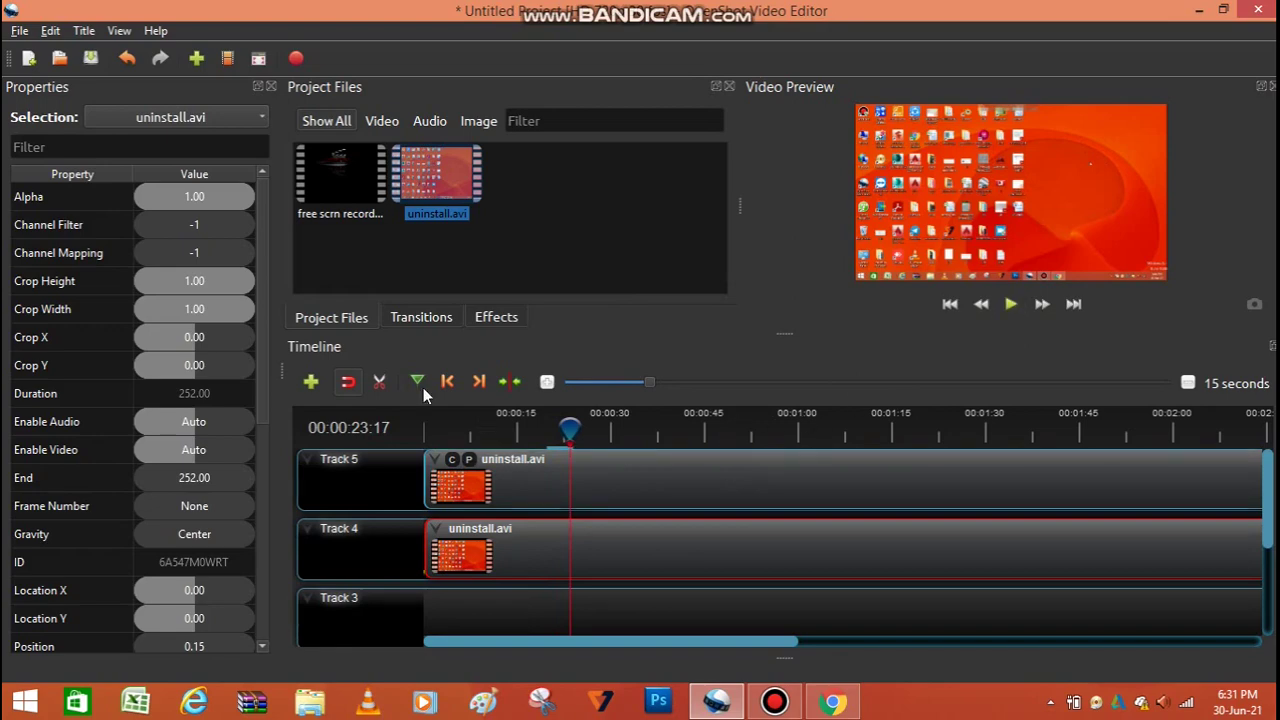
Split the uninstall.avi clip on Track 5 at about 35 seconds with the Razor tool.
left_click(379, 381)
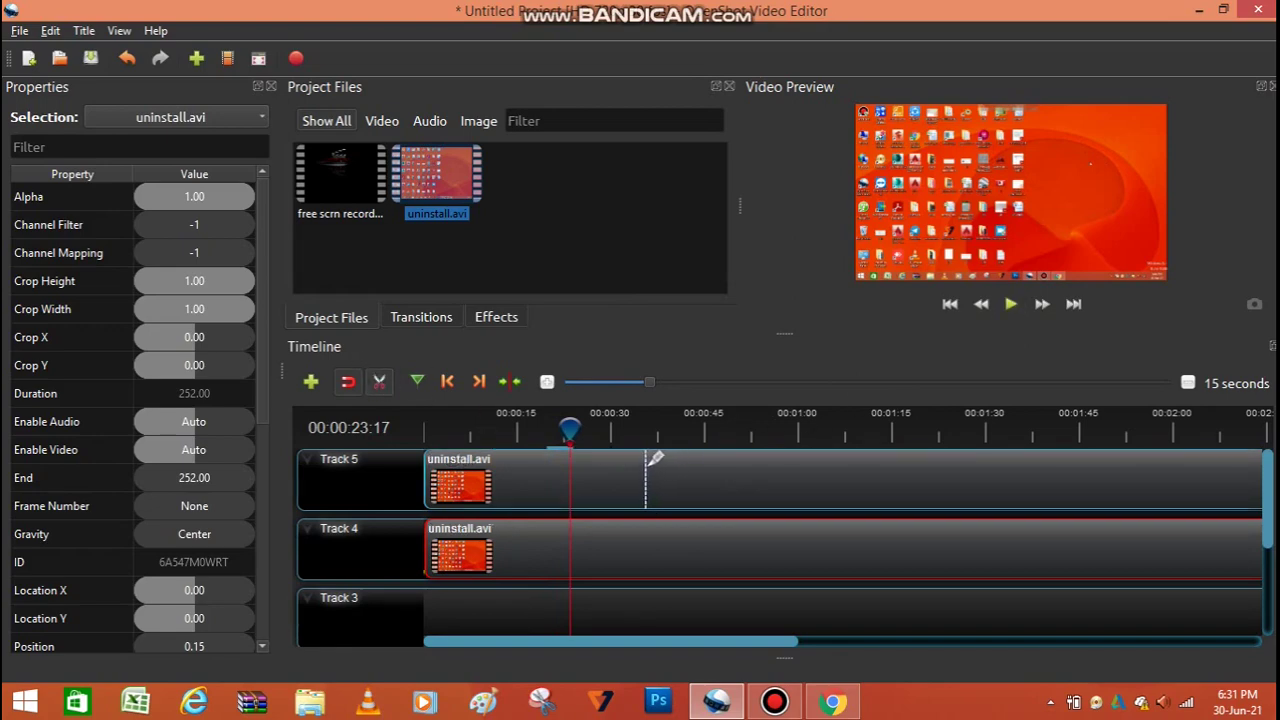
left_click(644, 480)
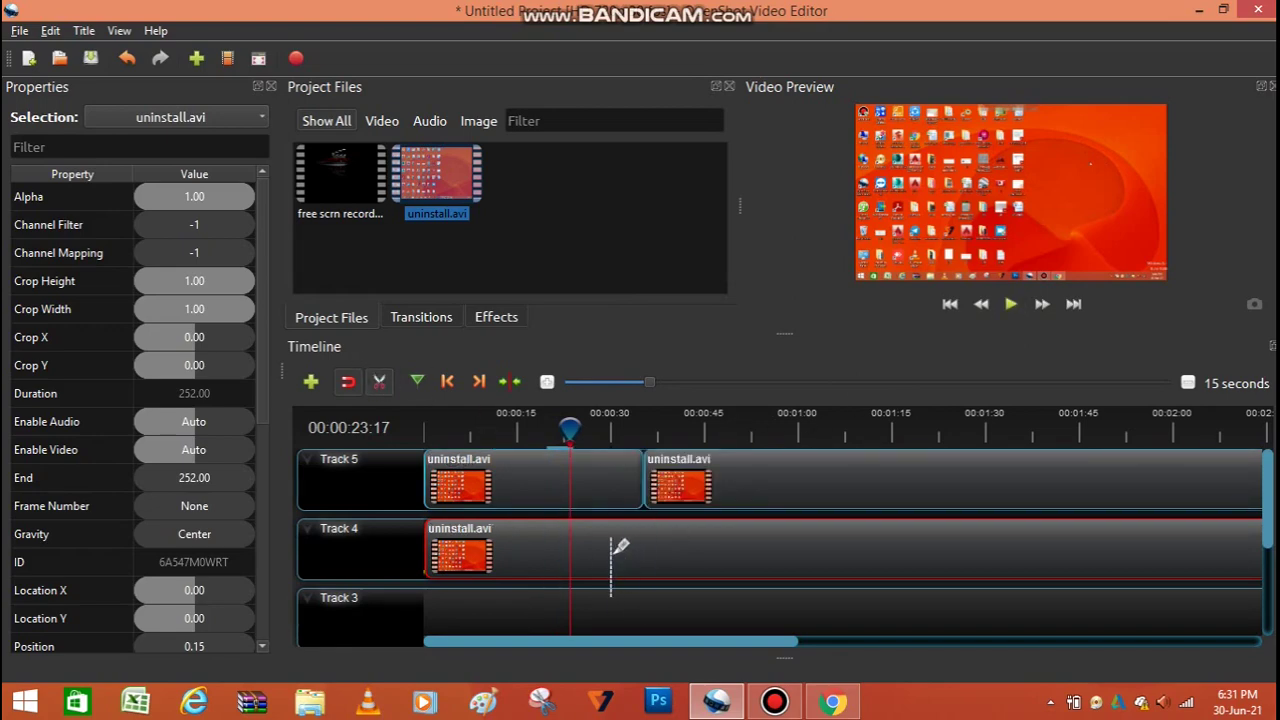
left_click(379, 381)
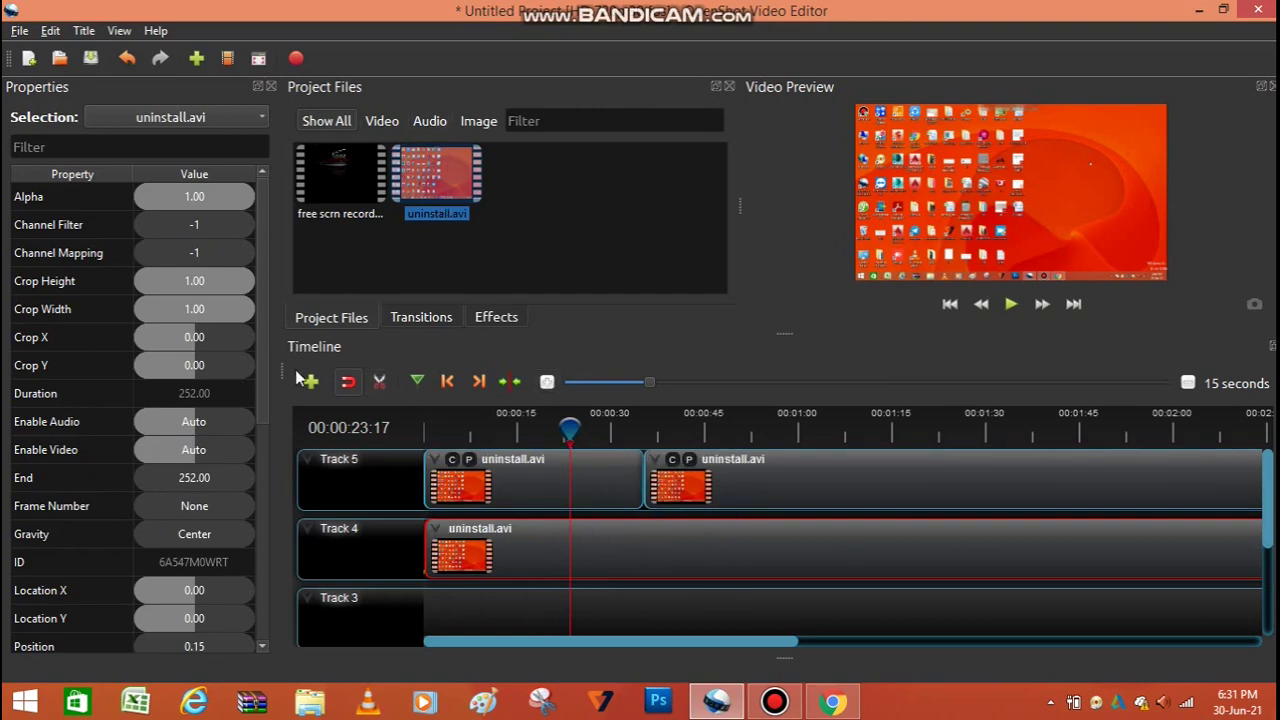
Remove the existing Crop and Pixelate effects from the second uninstall.avi clip on Track 5.
left_click(500, 317)
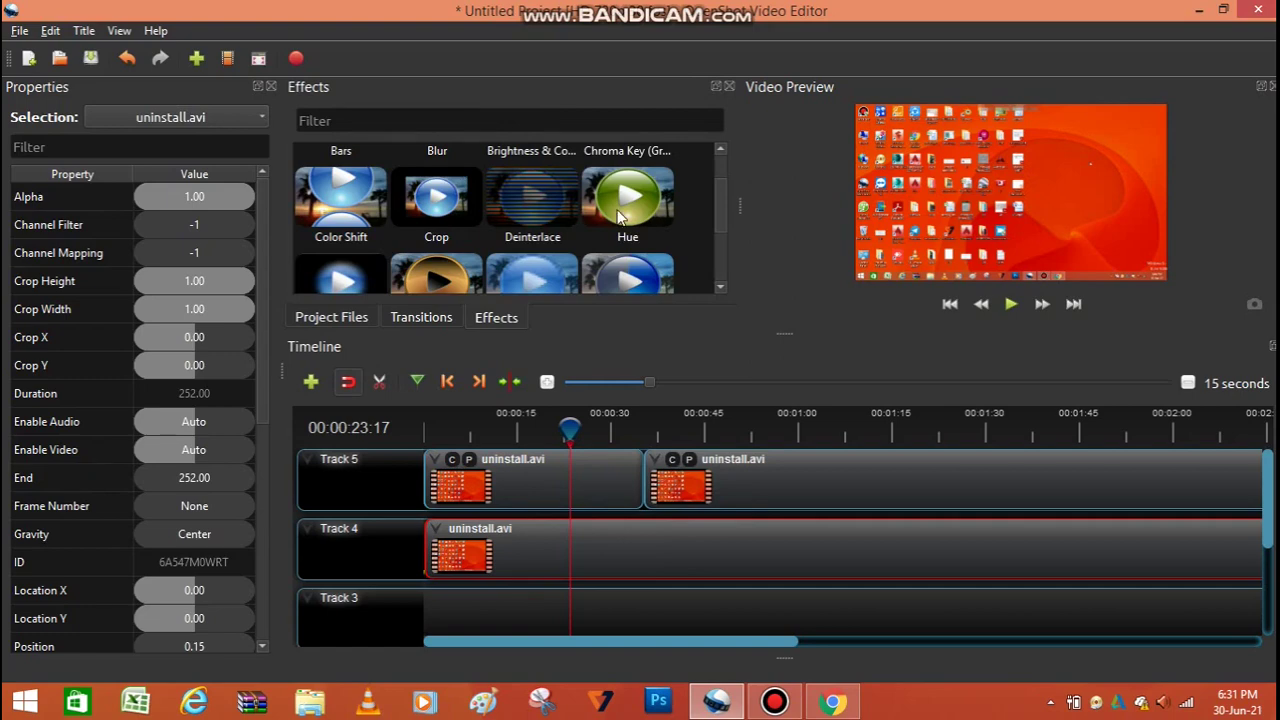
left_click_drag(438, 205, 730, 452)
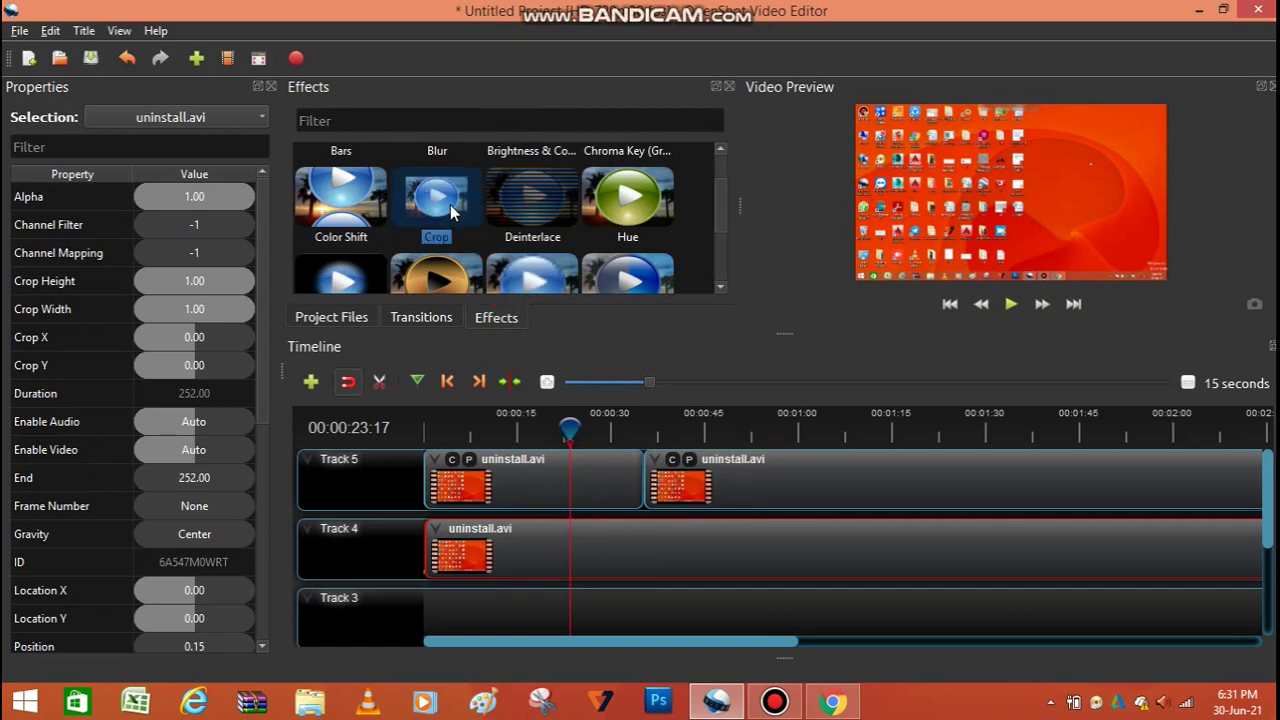
left_click(673, 464)
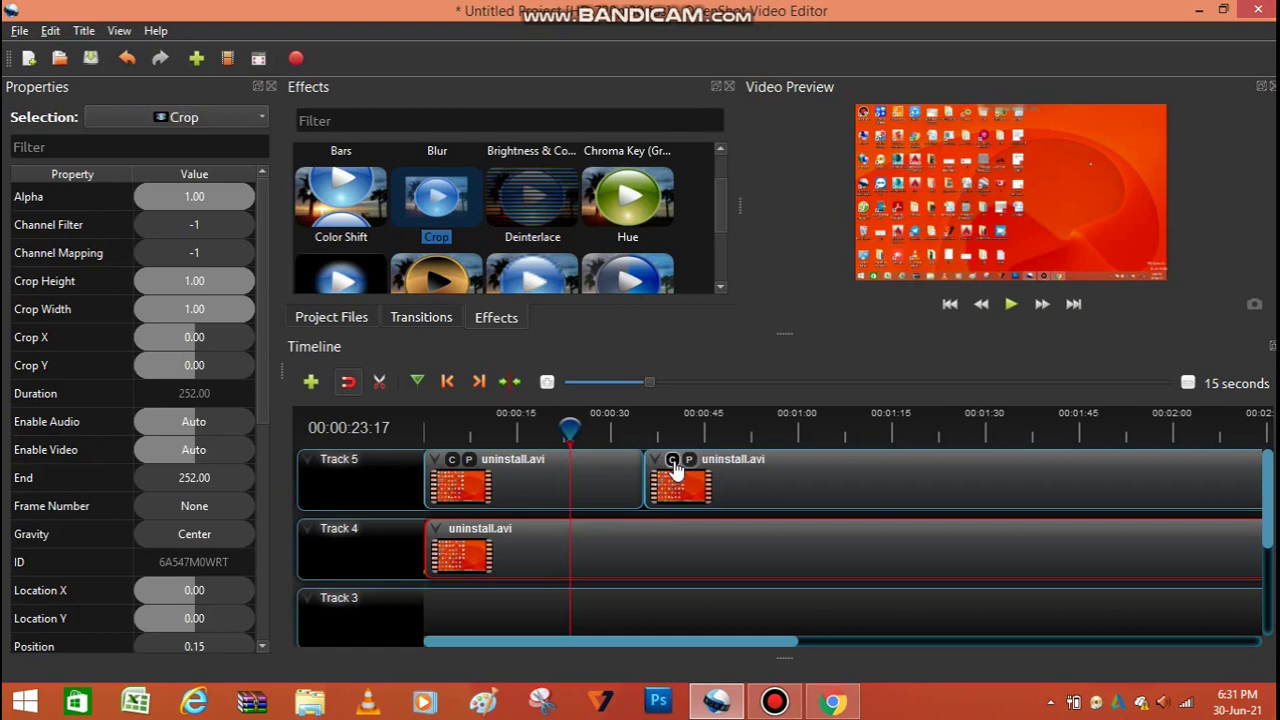
right_click(675, 467)
left_click(696, 492)
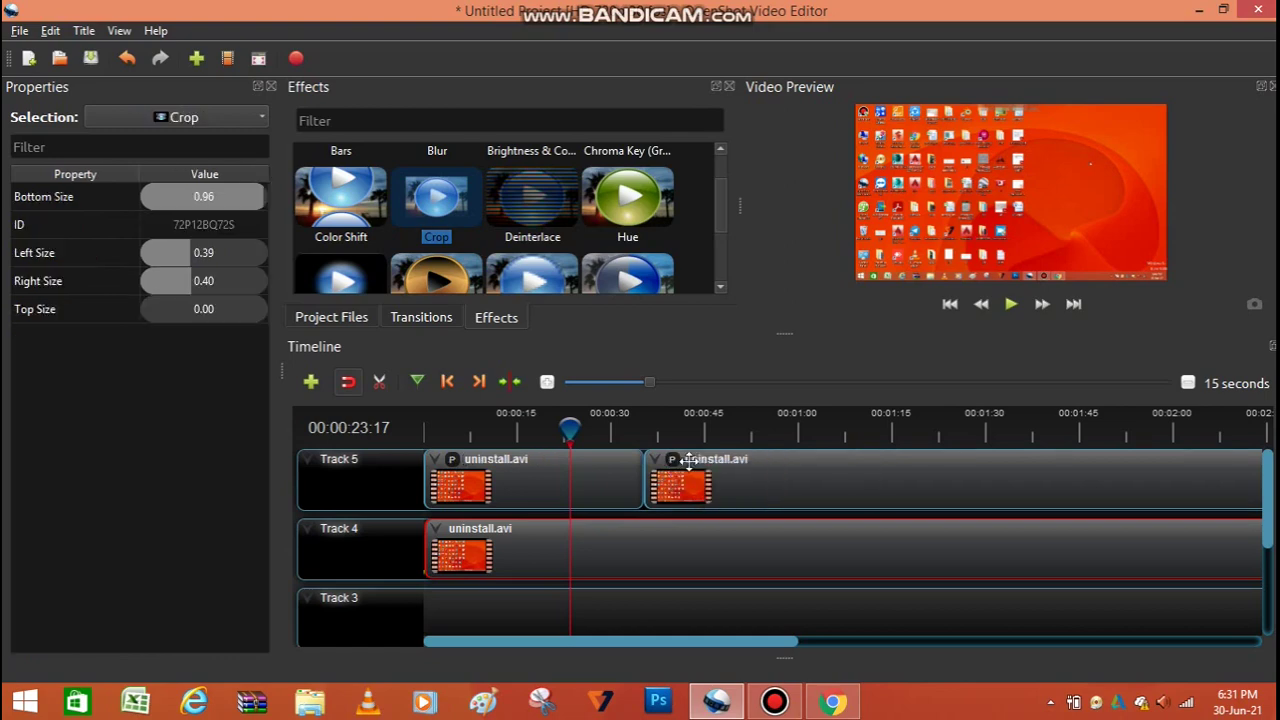
left_click(673, 460)
right_click(673, 460)
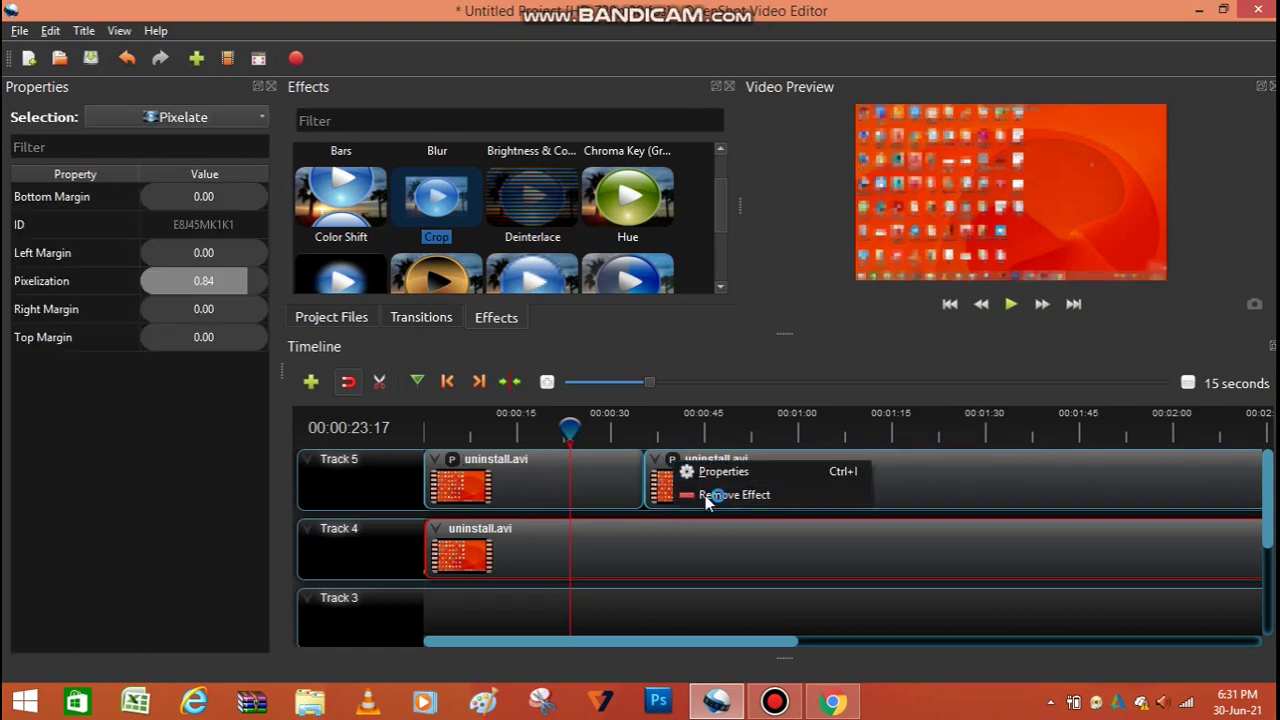
left_click(708, 496)
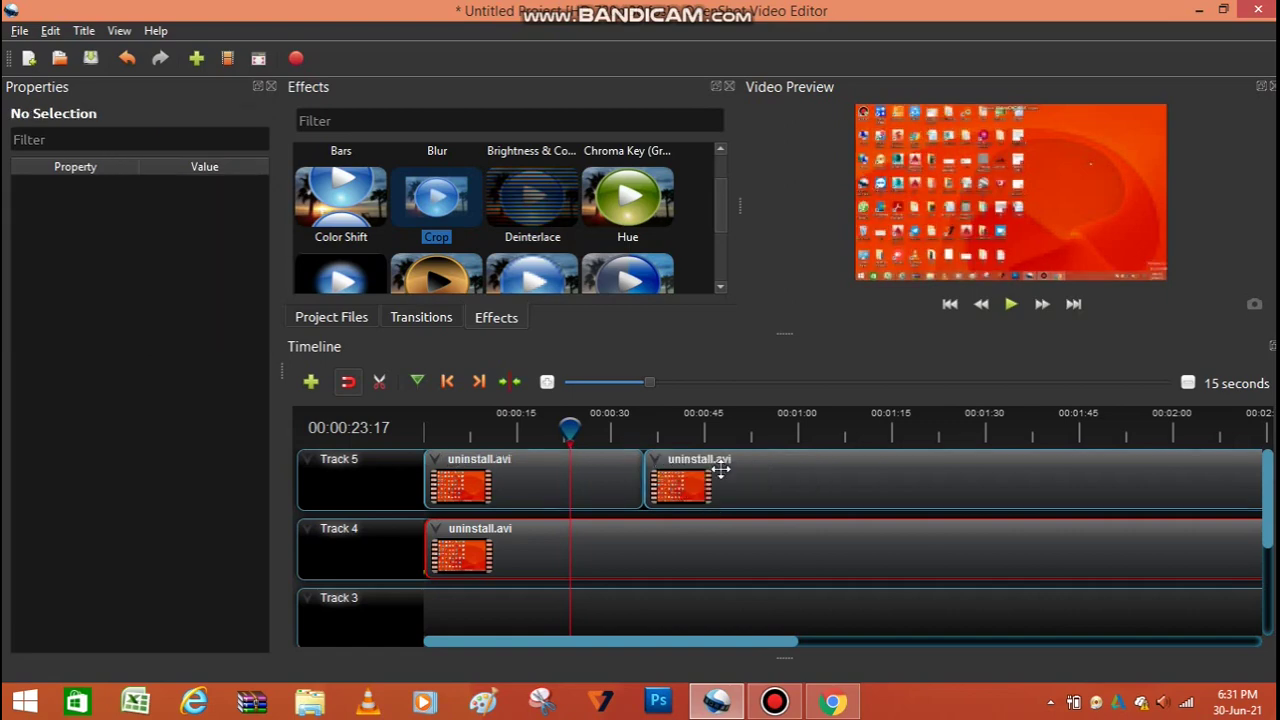
Add fresh Crop and Pixelate effects to the second uninstall.avi clip on Track 5.
left_click(700, 478)
left_click_drag(440, 215, 684, 478)
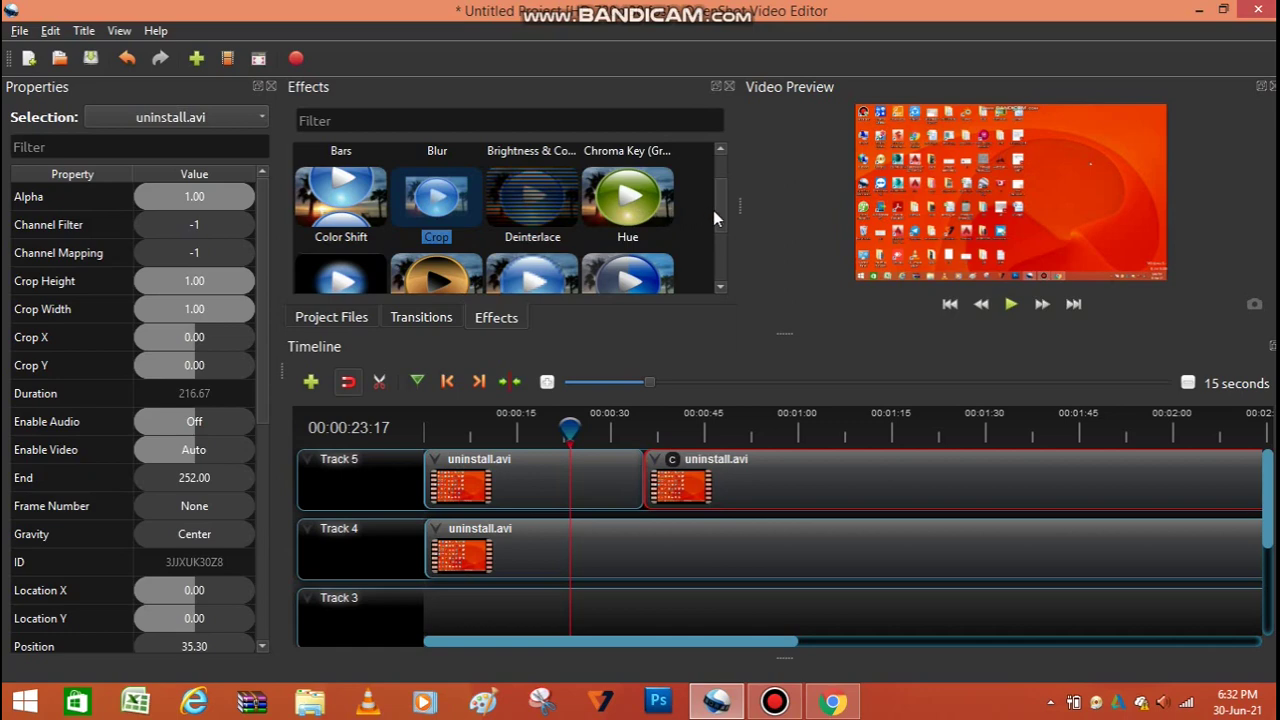
left_click_drag(722, 210, 719, 268)
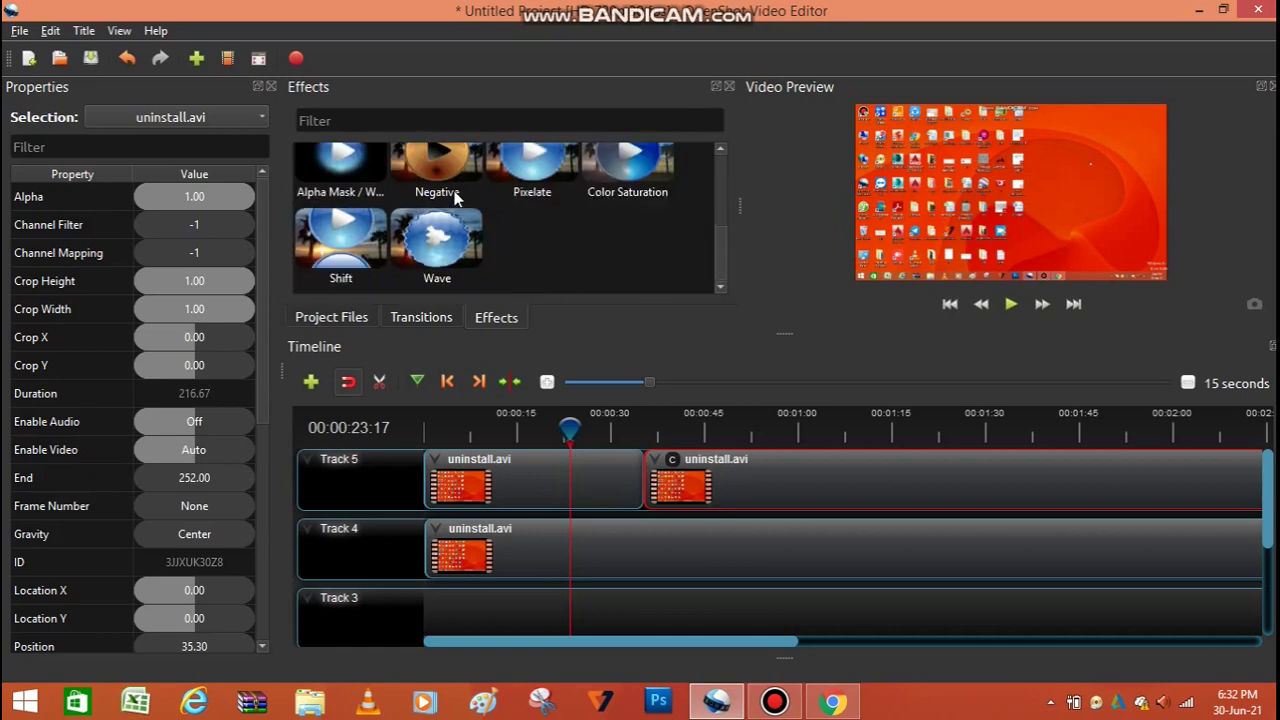
left_click_drag(553, 176, 690, 470)
Open the Crop effect's properties on the second Track 5 clip and set the top size to 0.90.
left_click(672, 460)
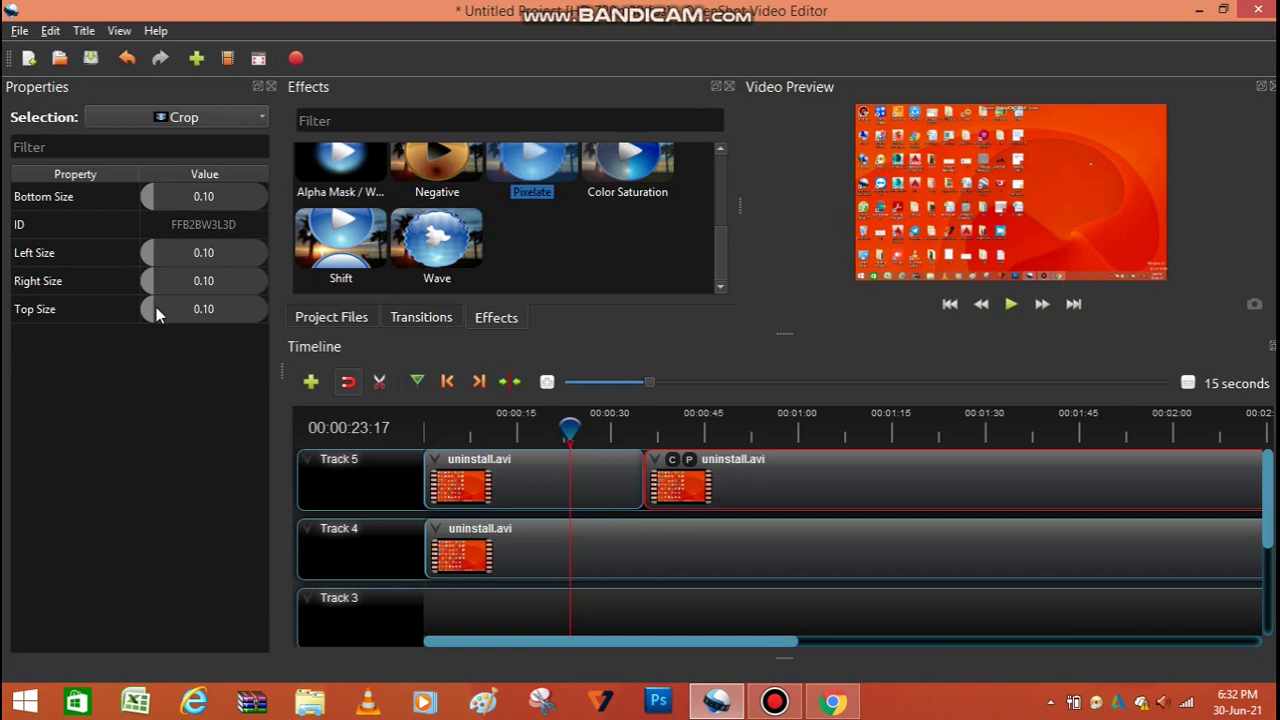
left_click_drag(156, 307, 185, 311)
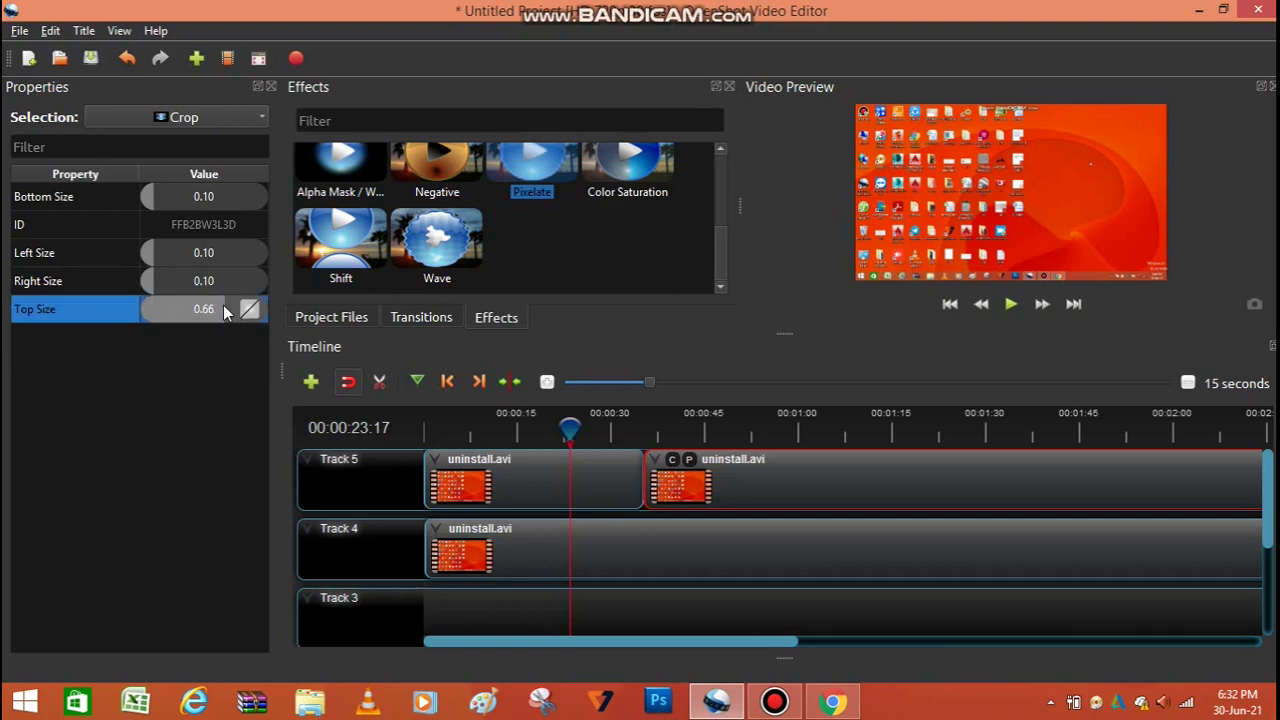
left_click_drag(235, 309, 249, 313)
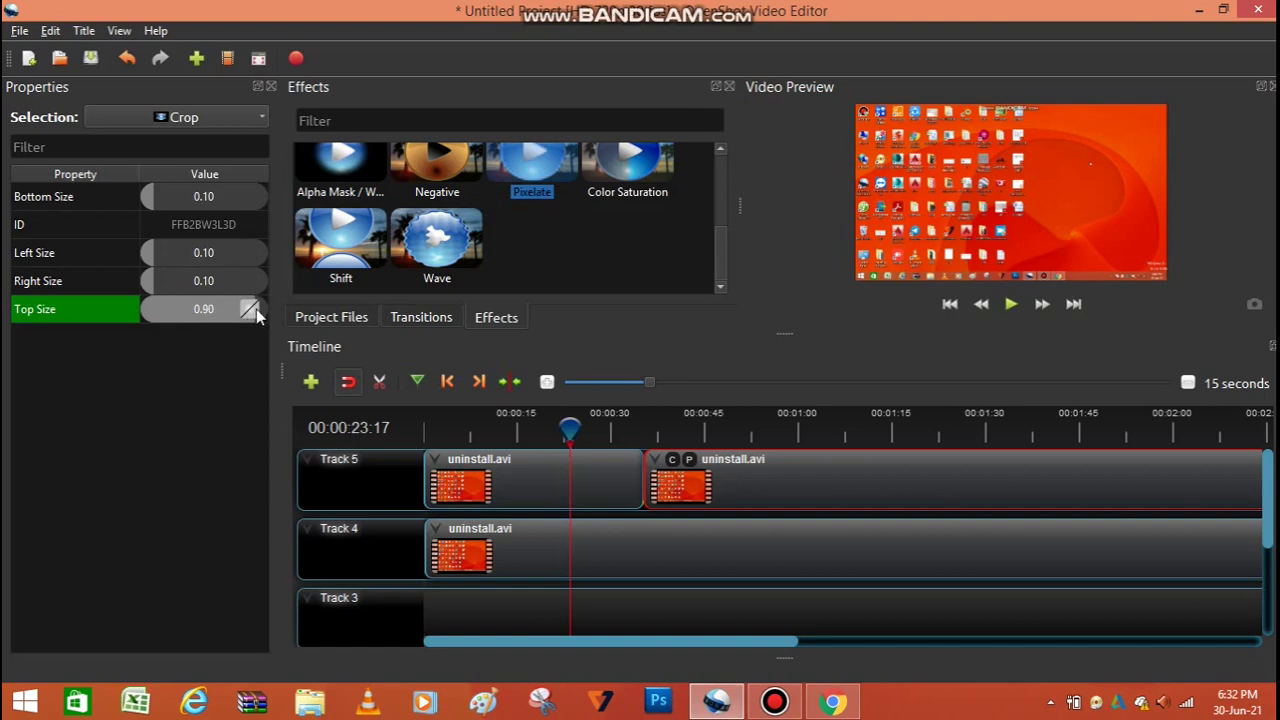
Remove the uninstall.avi clip from Track 4 and move the playhead to 00:00:38:27, inside the second Track 5 clip.
right_click(689, 551)
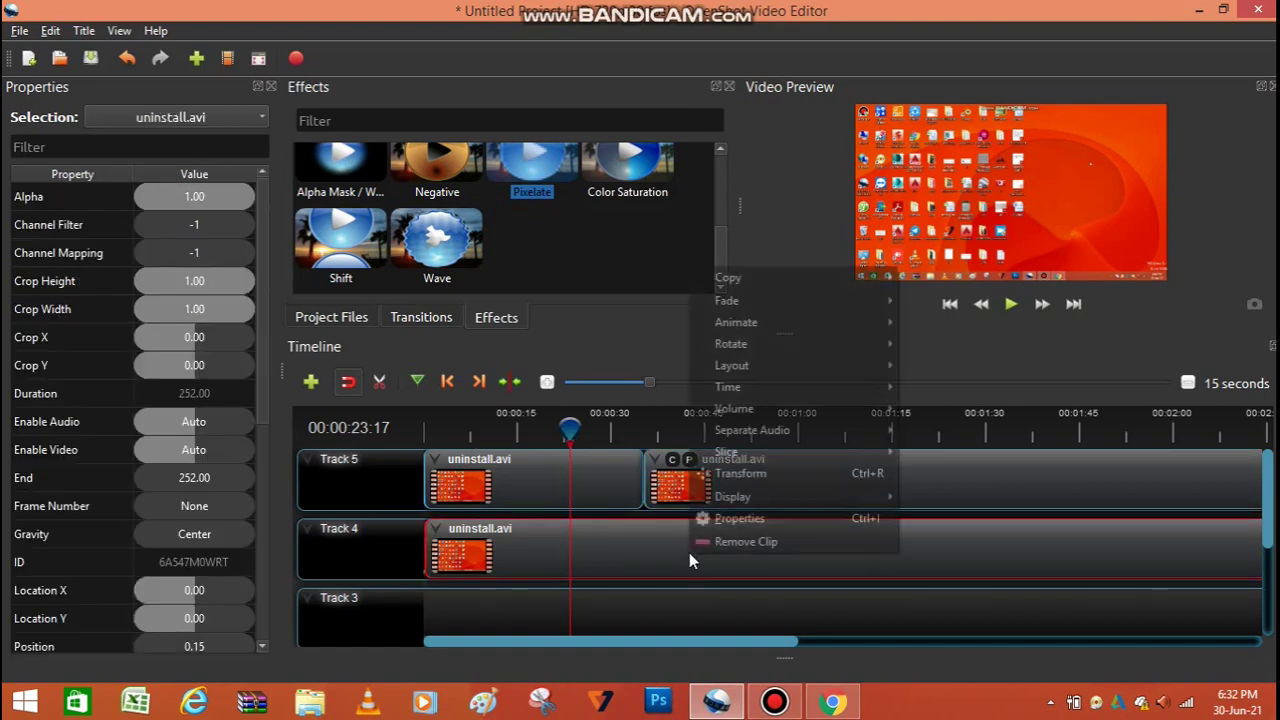
left_click(775, 543)
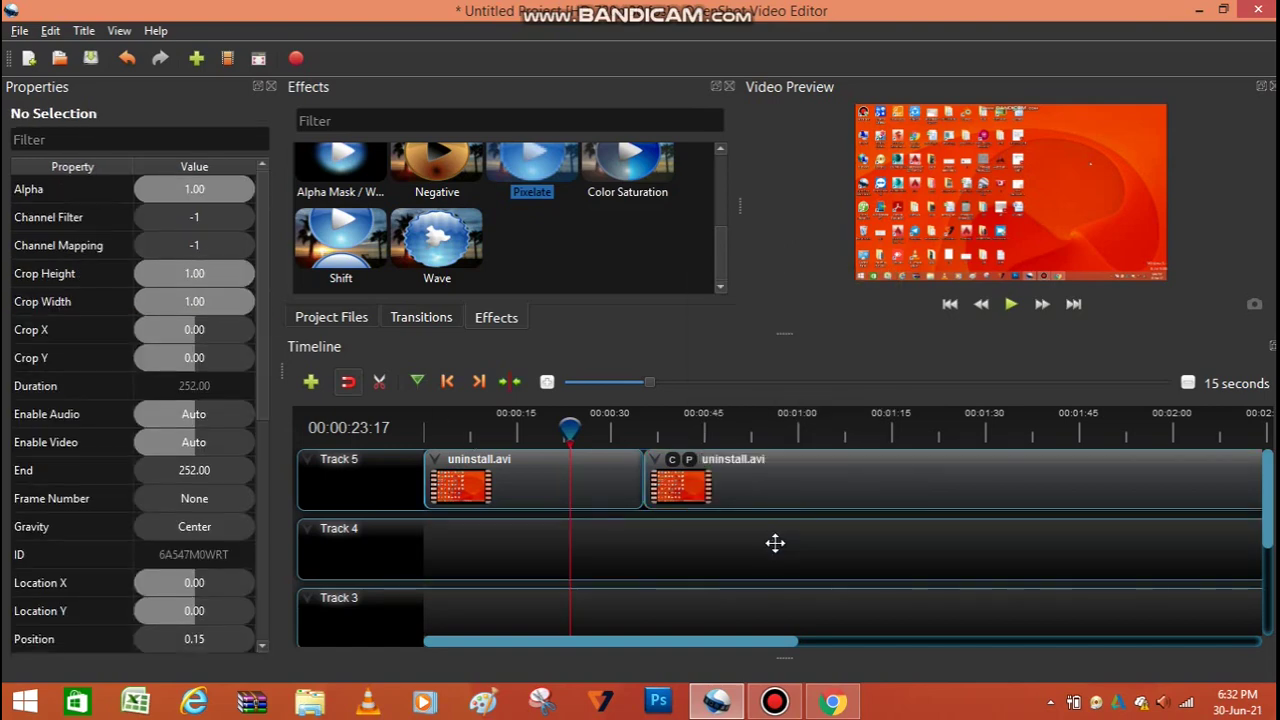
left_click(666, 431)
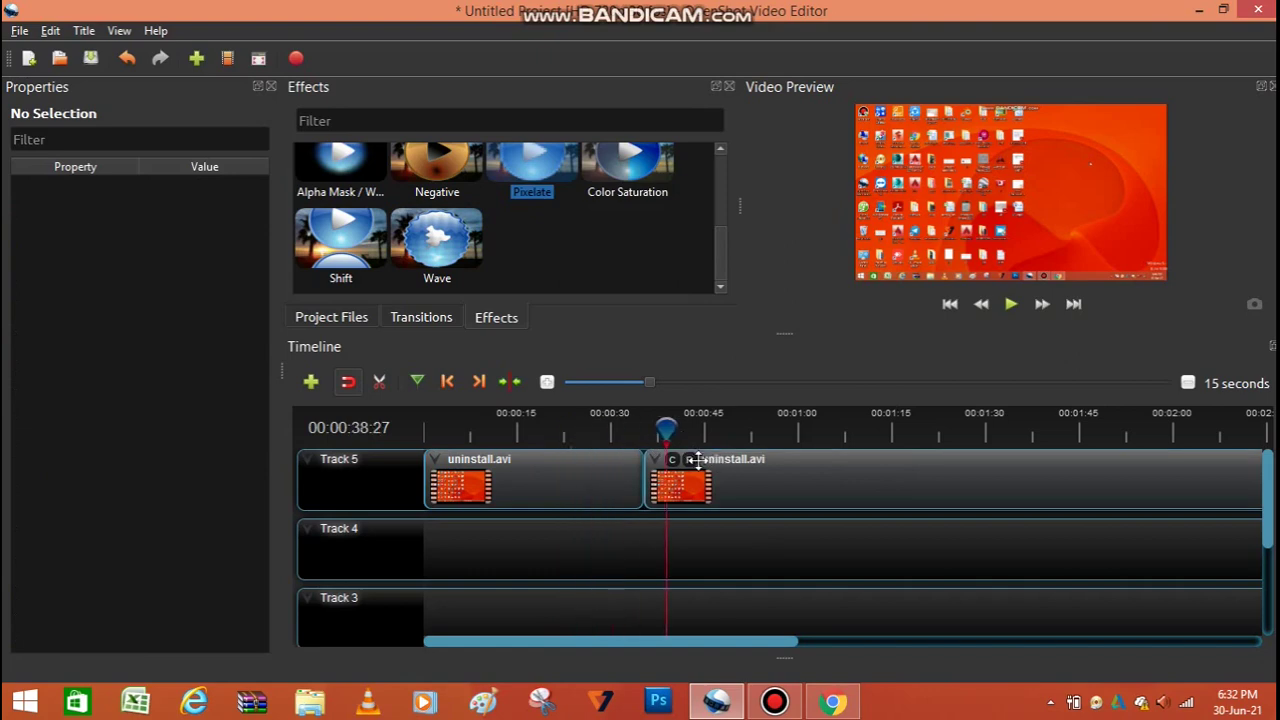
Set the second Track 5 clip's Crop top size to 0.80 and its right, left and bottom sizes to 0.00.
left_click(713, 473)
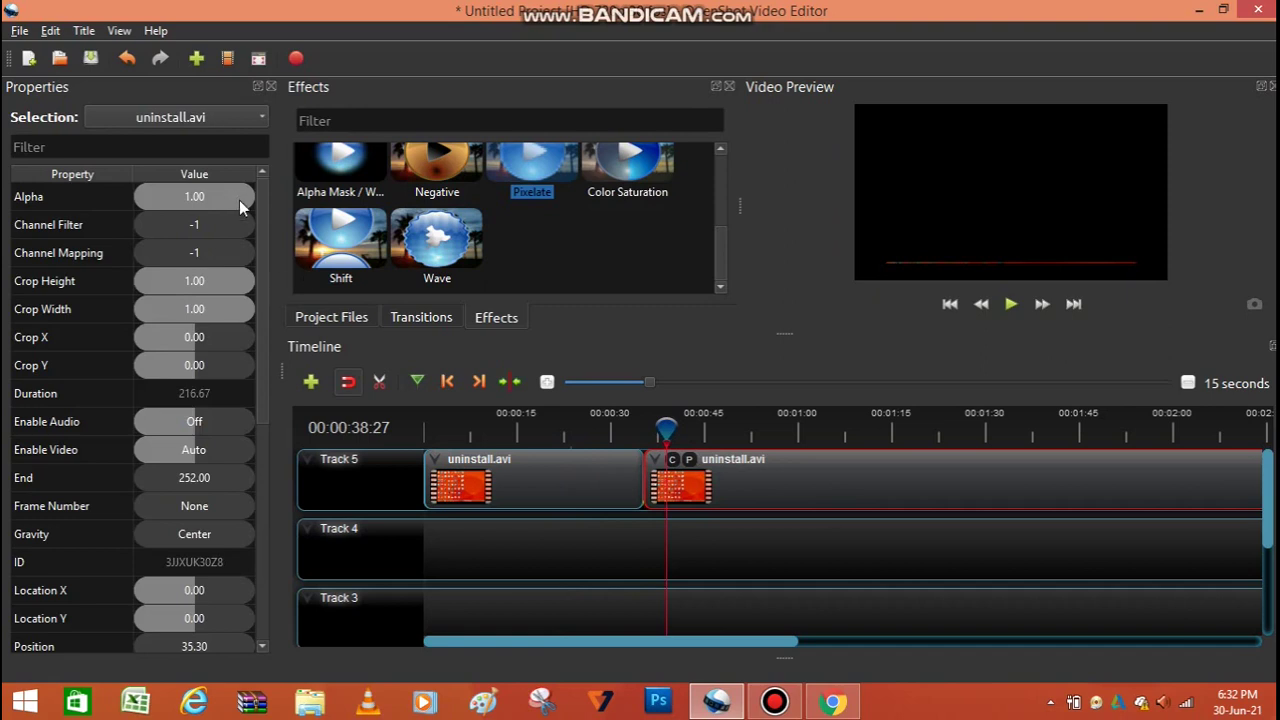
left_click(673, 461)
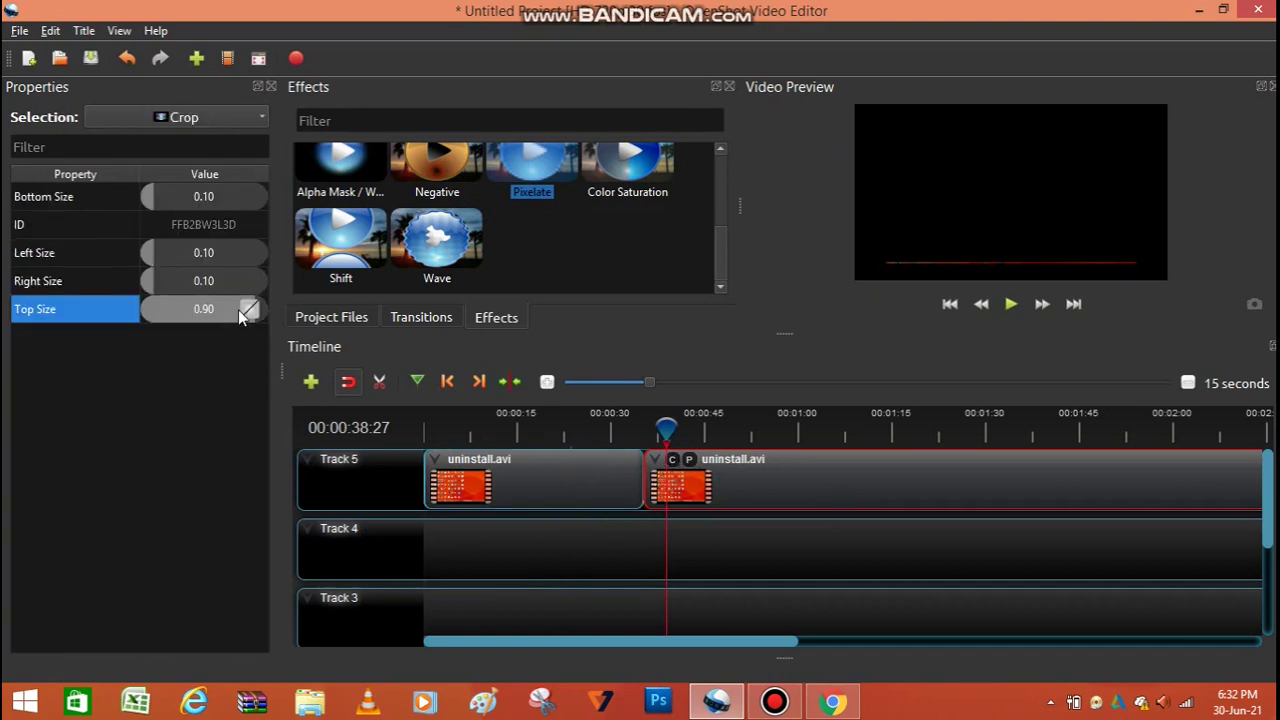
mouse_move(247, 313)
left_mouse_down()
mouse_move(230, 313)
mouse_move(244, 310)
left_mouse_up()
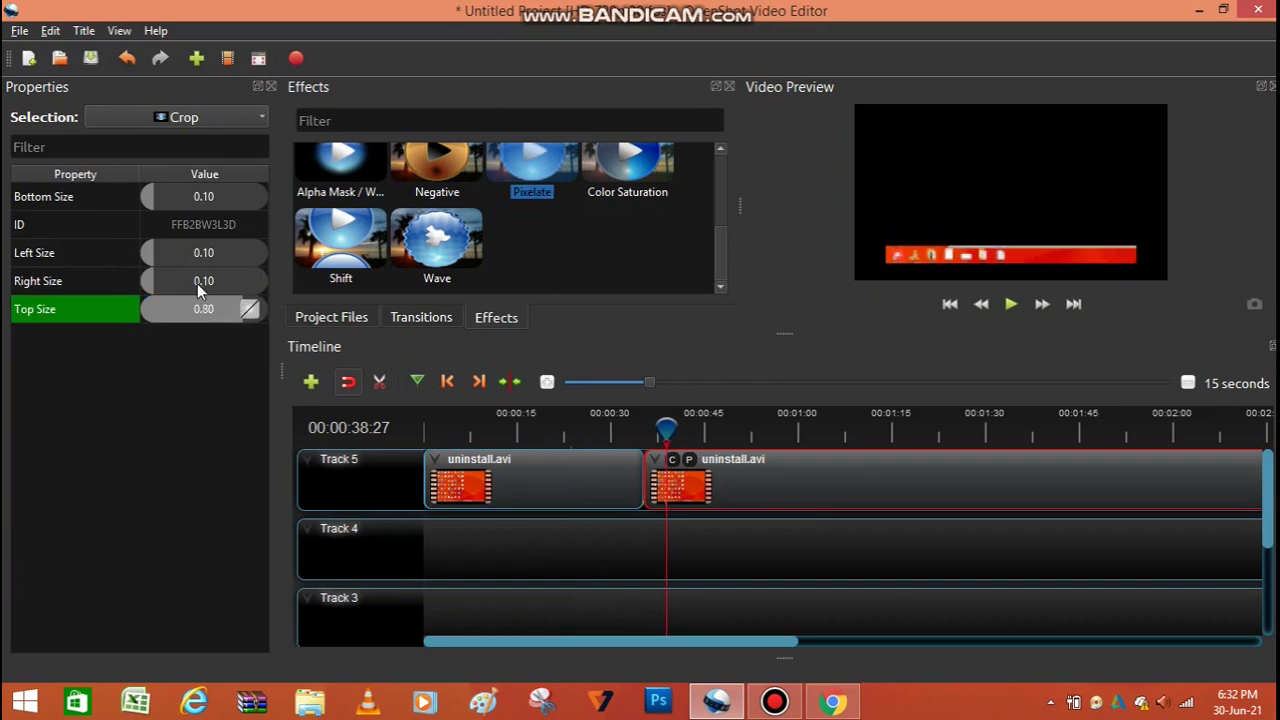
left_click_drag(154, 284, 144, 285)
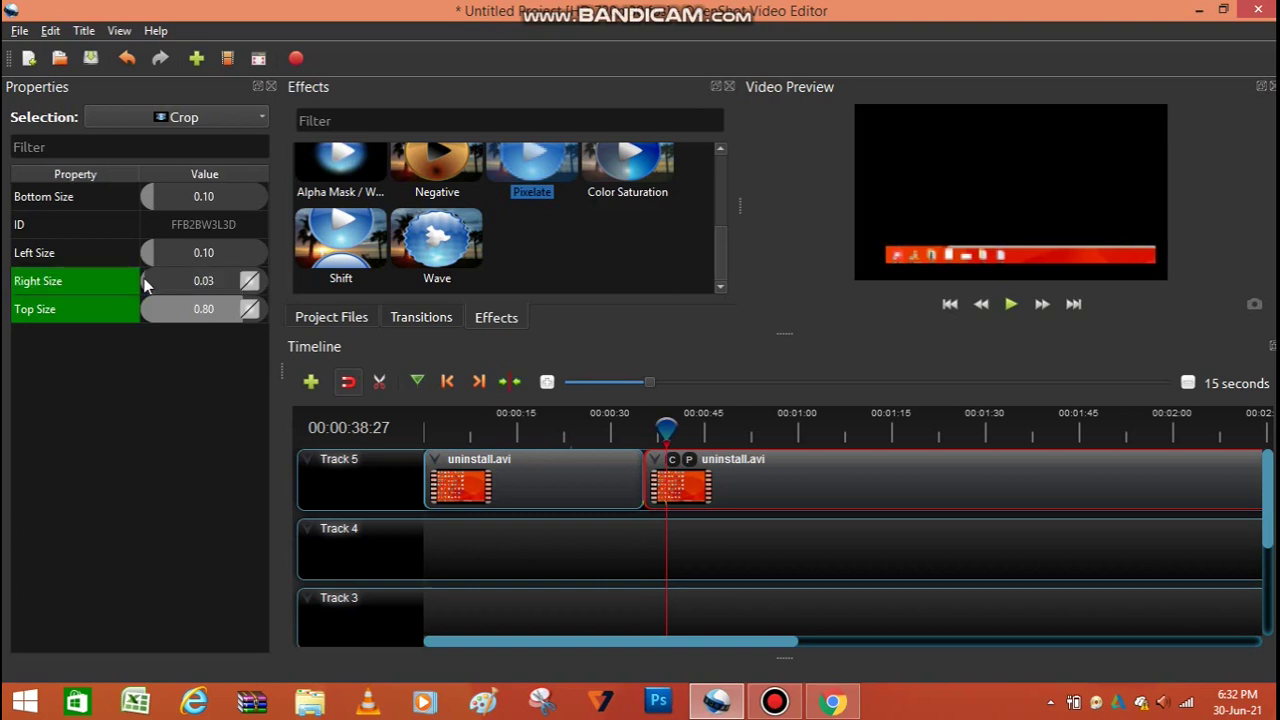
left_click(158, 253)
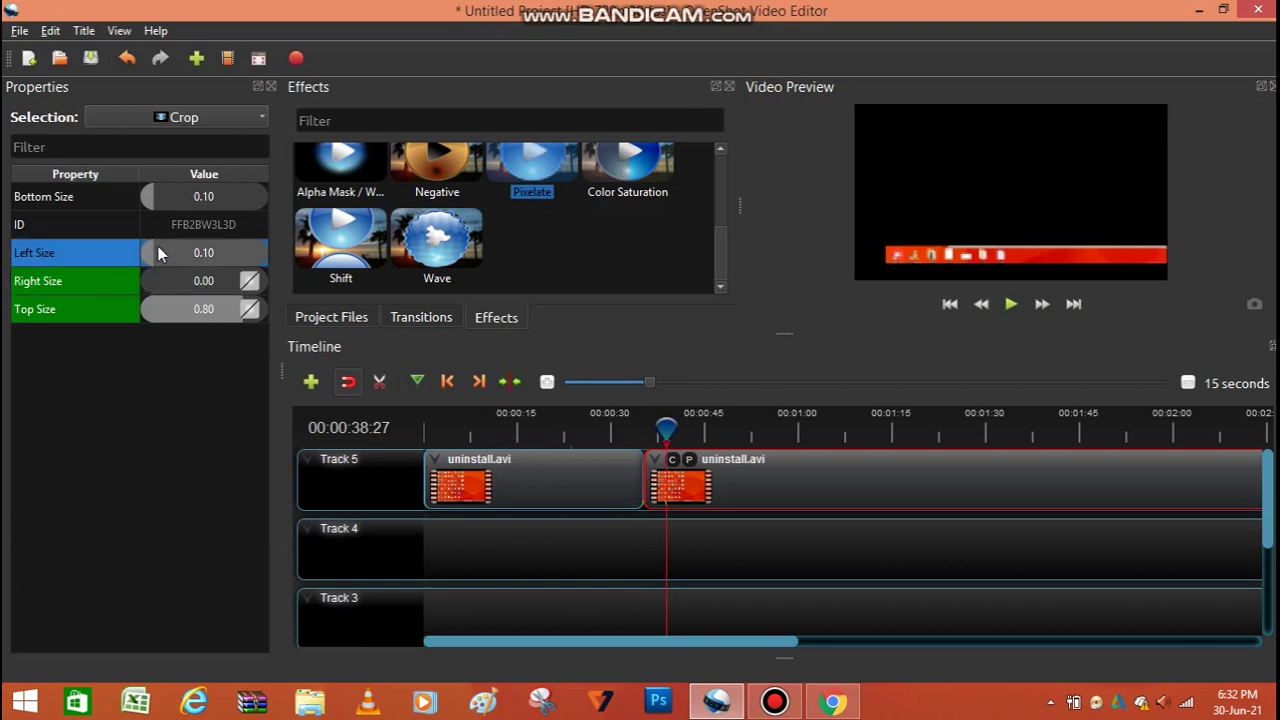
left_click_drag(150, 253, 136, 253)
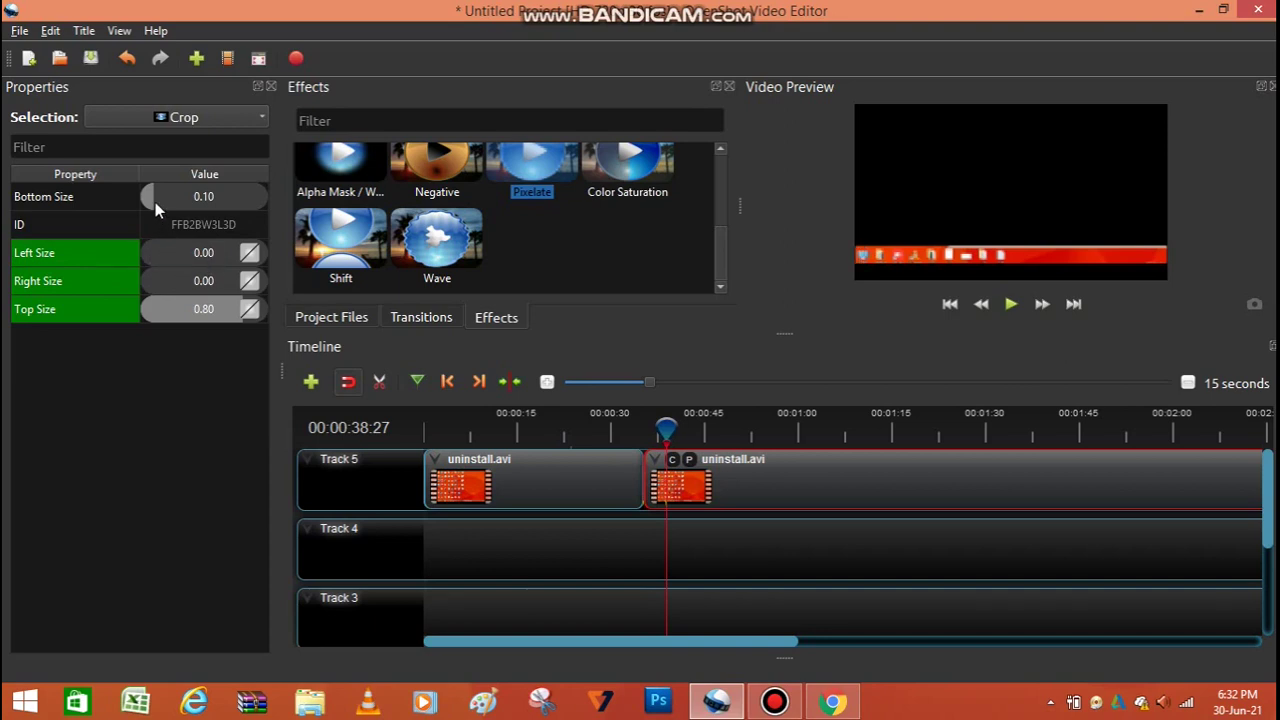
left_click(156, 253)
mouse_move(156, 253)
left_mouse_down()
mouse_move(205, 259)
mouse_move(140, 254)
left_mouse_up()
mouse_move(157, 192)
left_mouse_down()
mouse_move(168, 196)
mouse_move(137, 202)
left_mouse_up()
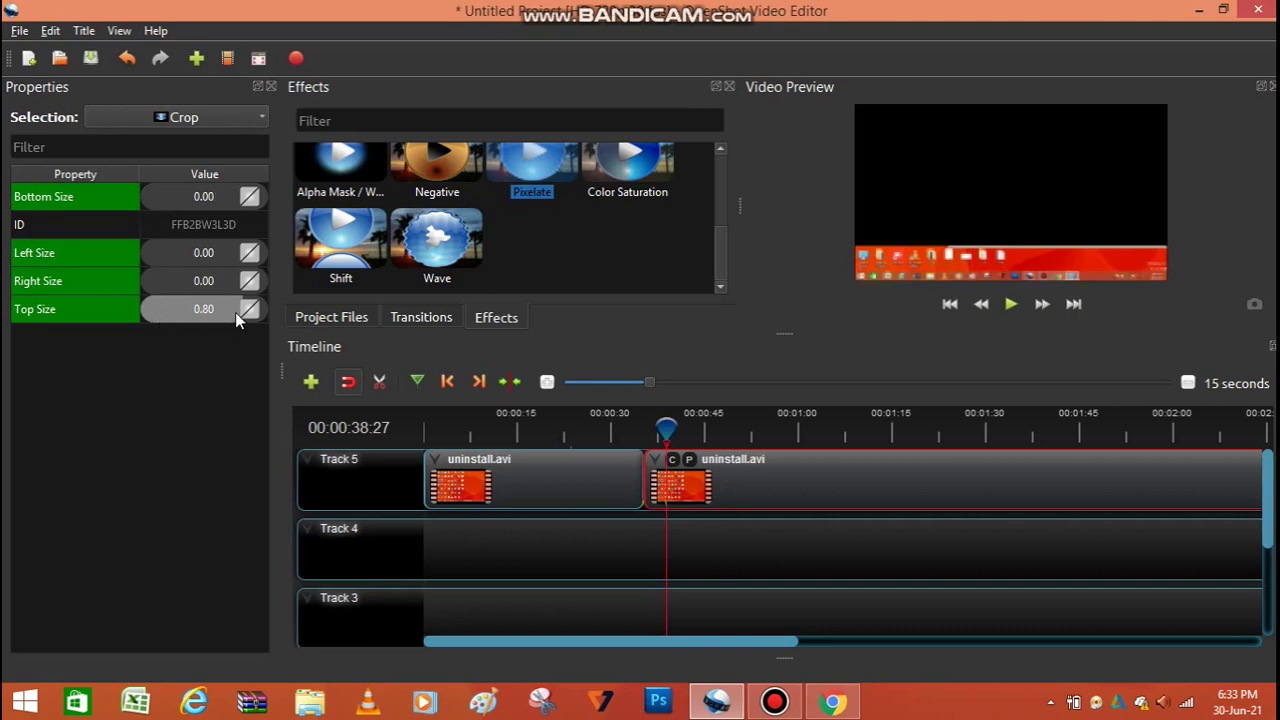
Set the second Track 5 clip's Crop top size to 0.94 and briefly play the cropped strip.
left_click_drag(235, 312, 264, 319)
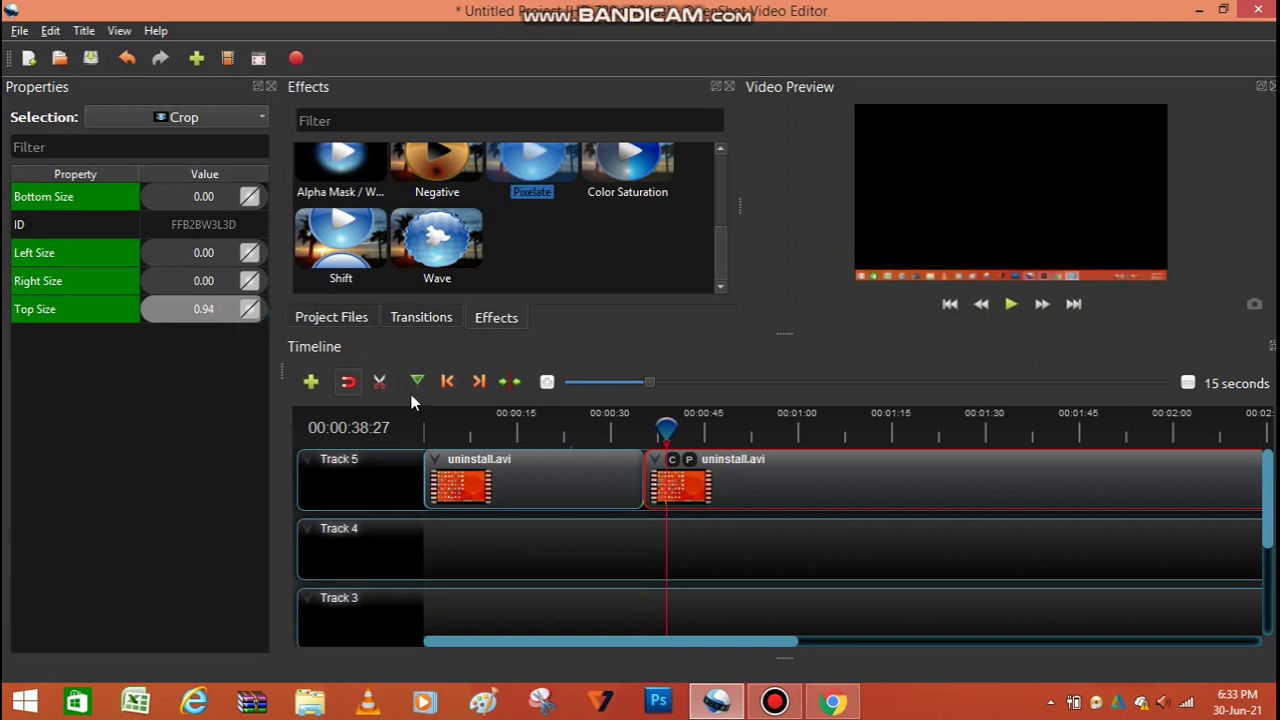
left_click(1008, 306)
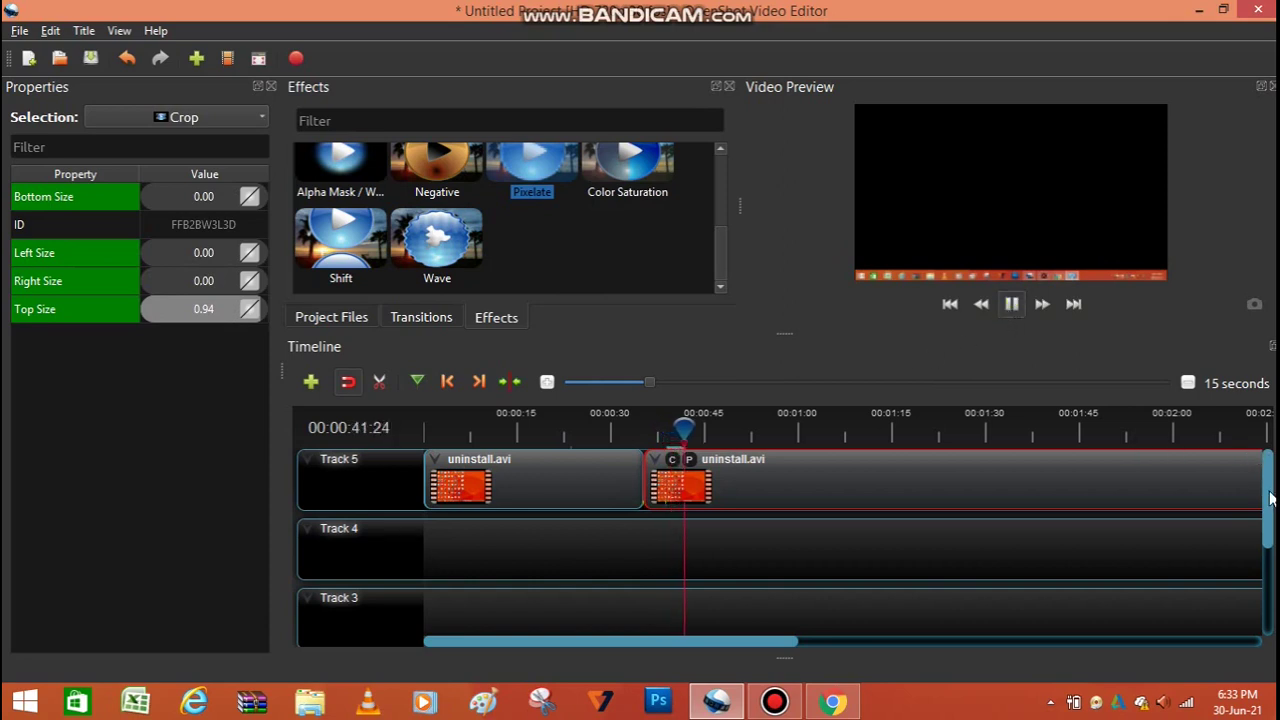
scroll(1266, 540, "down", 3)
scroll(1266, 540, "up", 3)
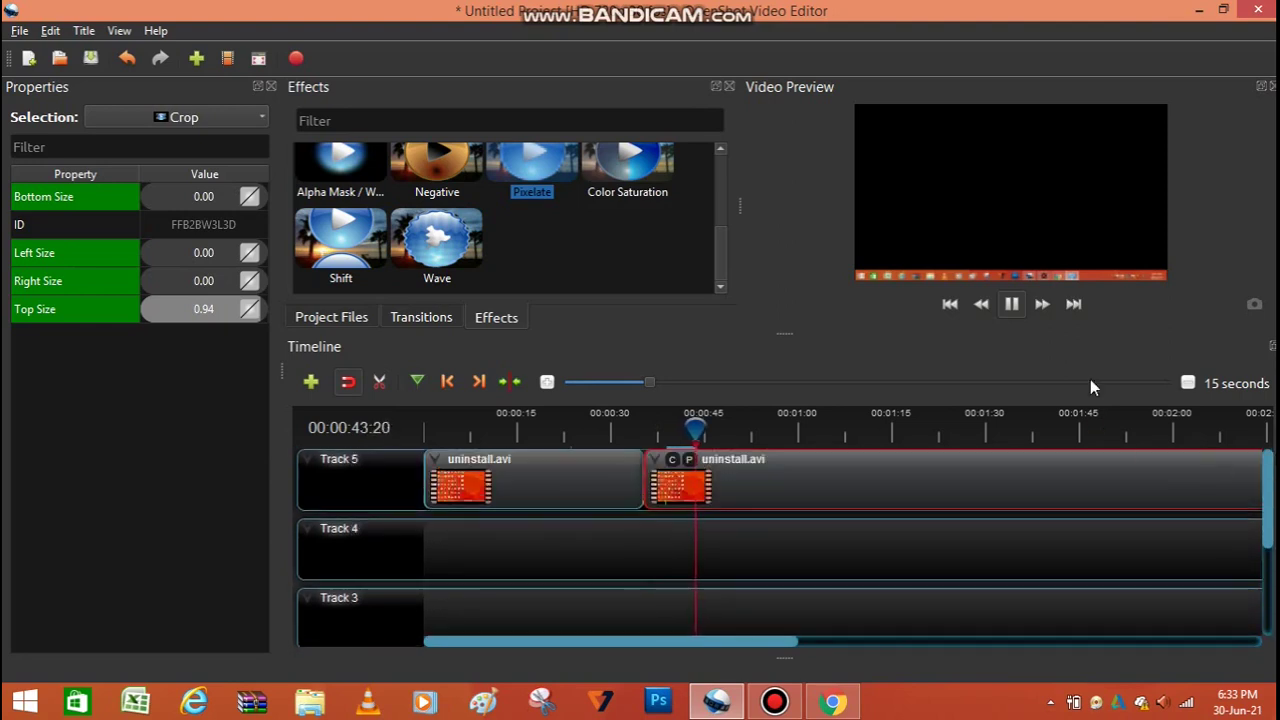
left_click(1013, 306)
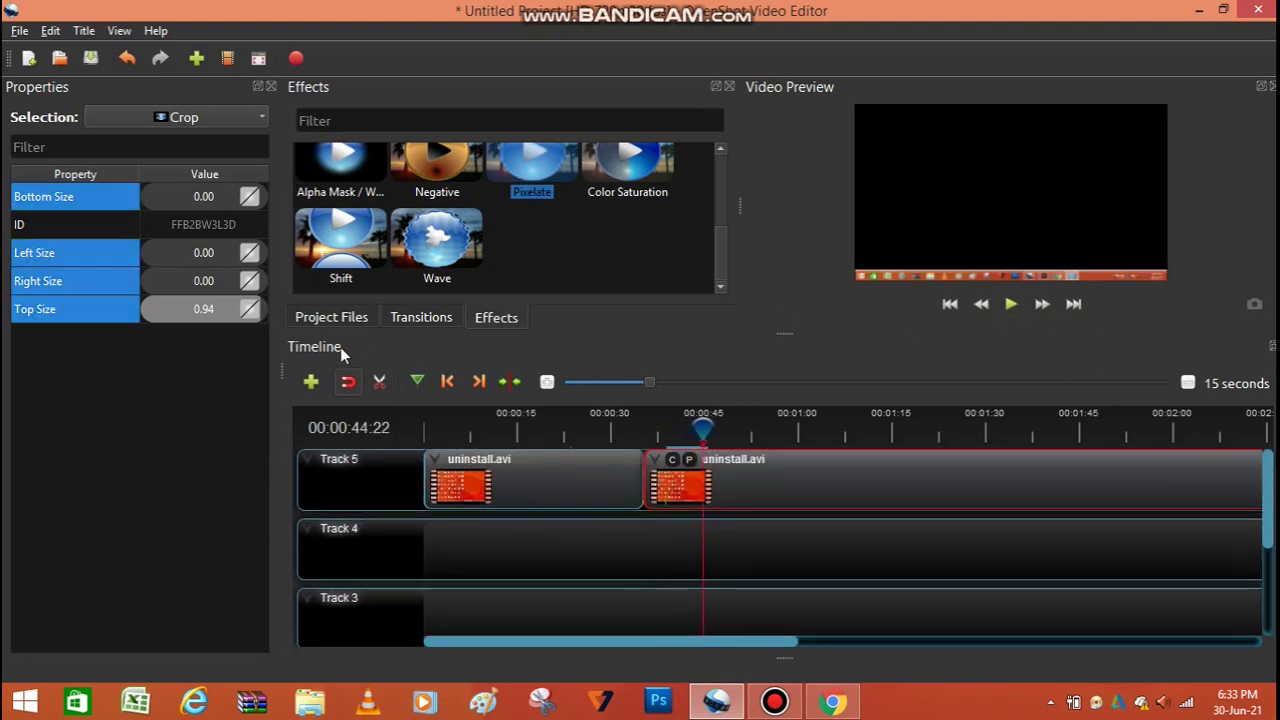
Add uninstall.avi at the start of Track 4 and briefly play it together with the cropped clip.
left_click(330, 319)
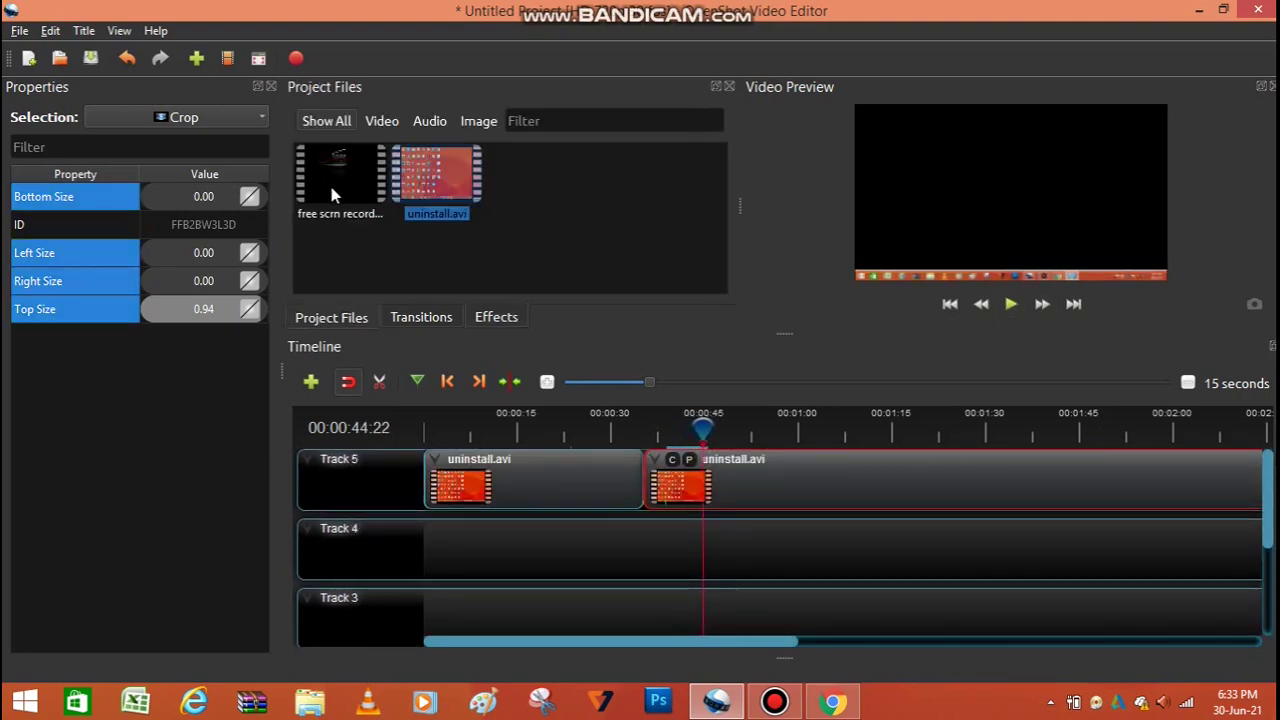
left_click_drag(444, 174, 430, 553)
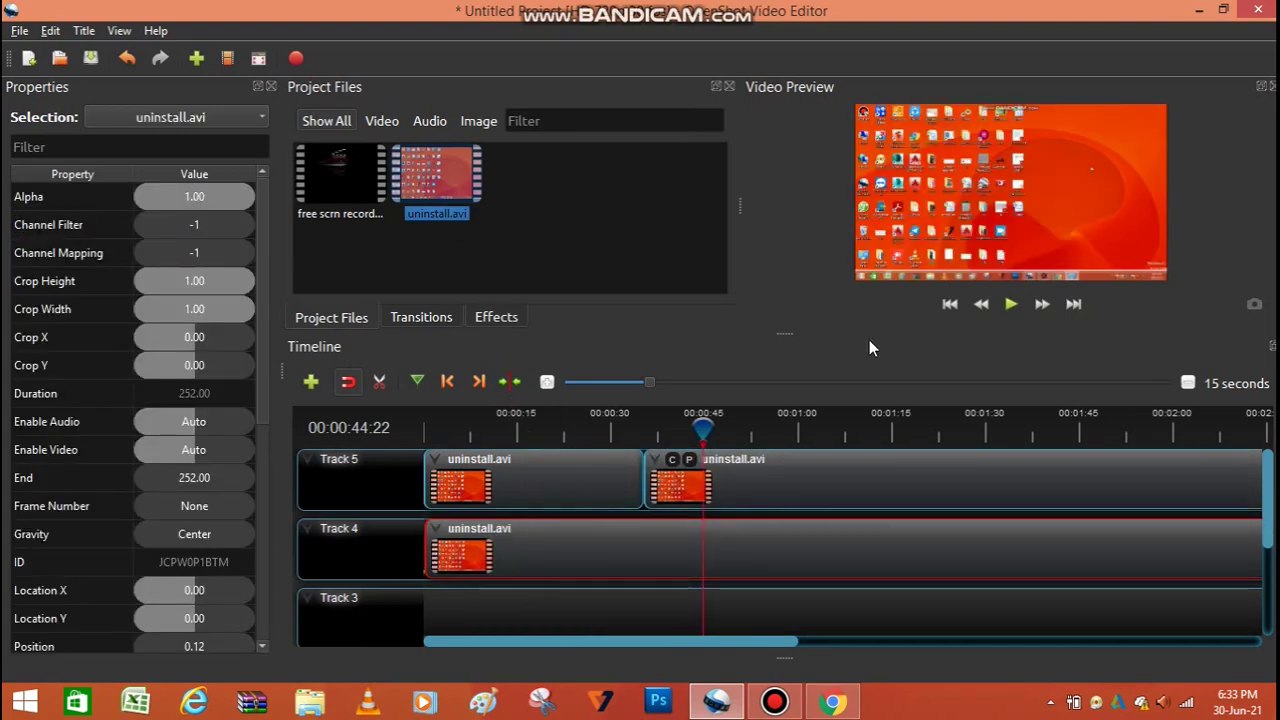
left_click(1012, 305)
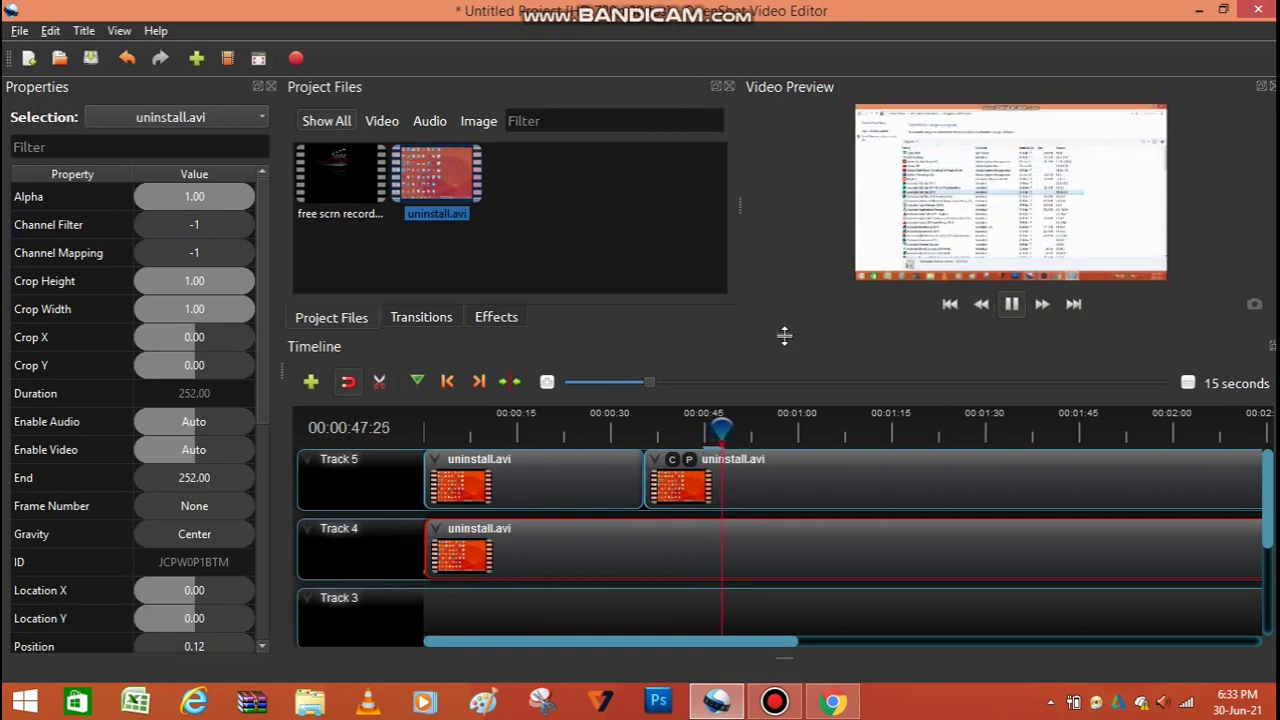
left_click(1012, 305)
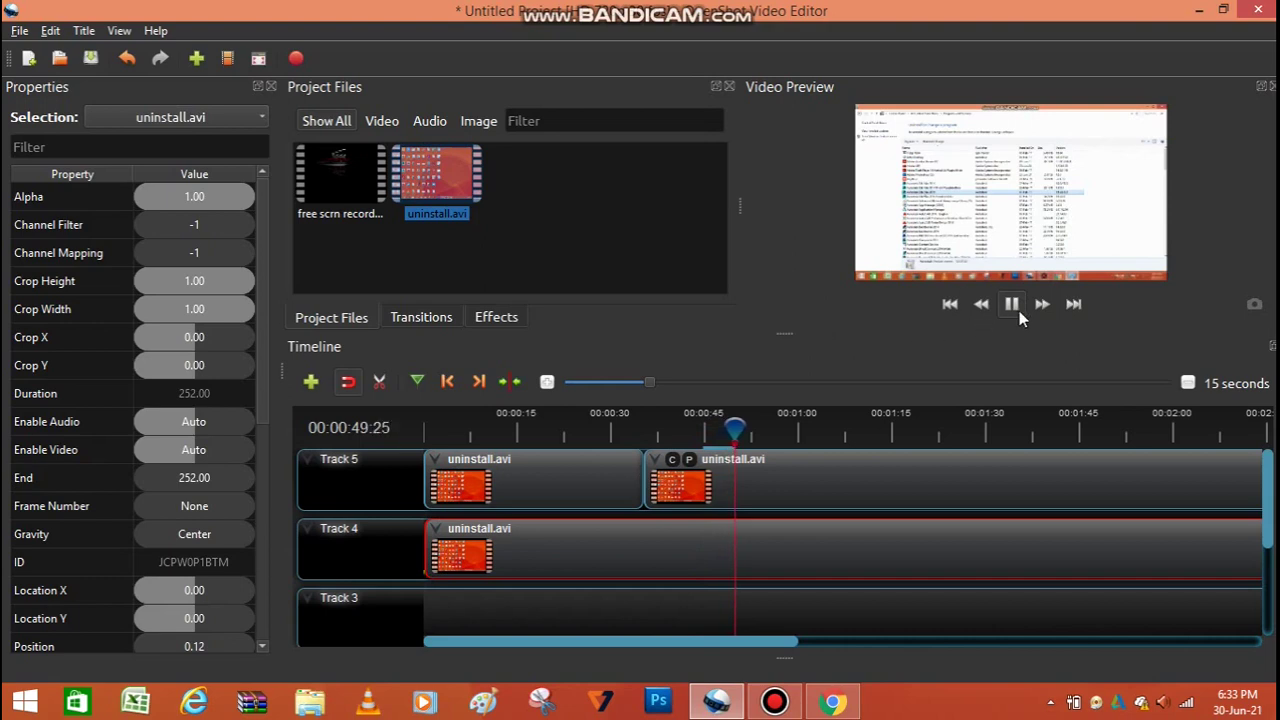
Set the second Track 5 clip's Pixelate pixelization to 0.95 and play from the first clip into the second in an enlarged preview.
left_click(689, 460)
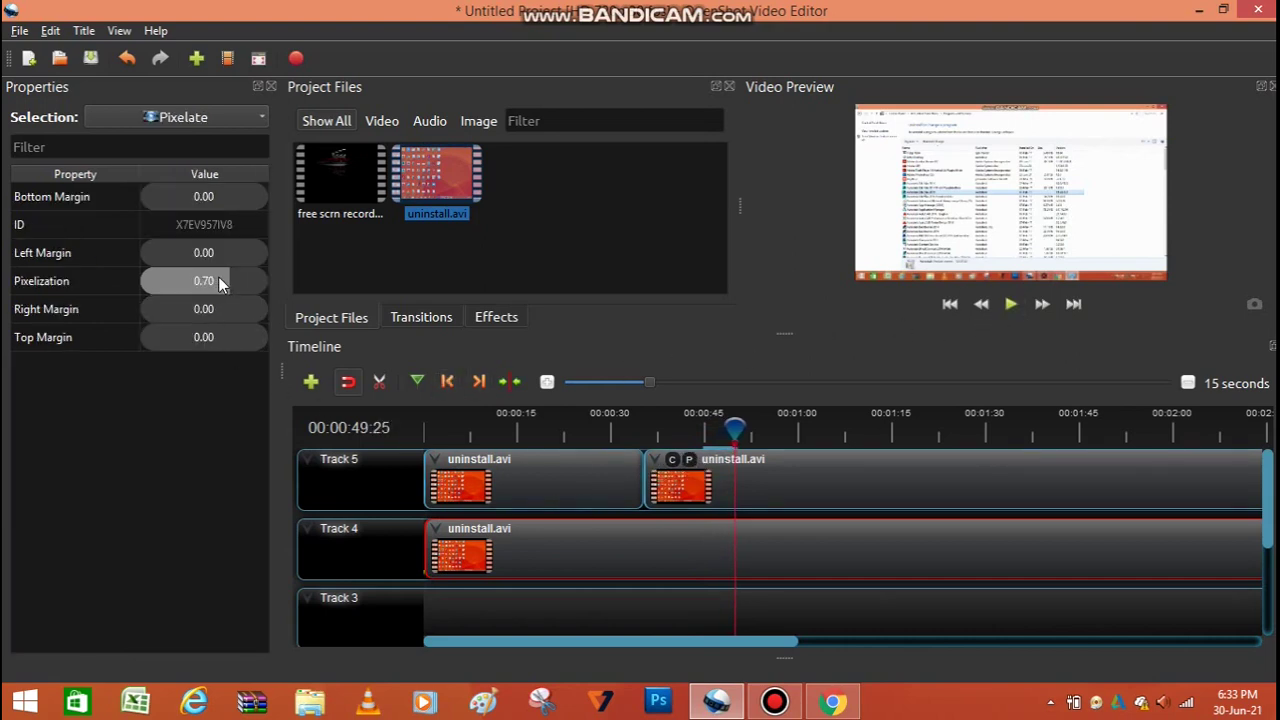
left_click_drag(218, 276, 263, 289)
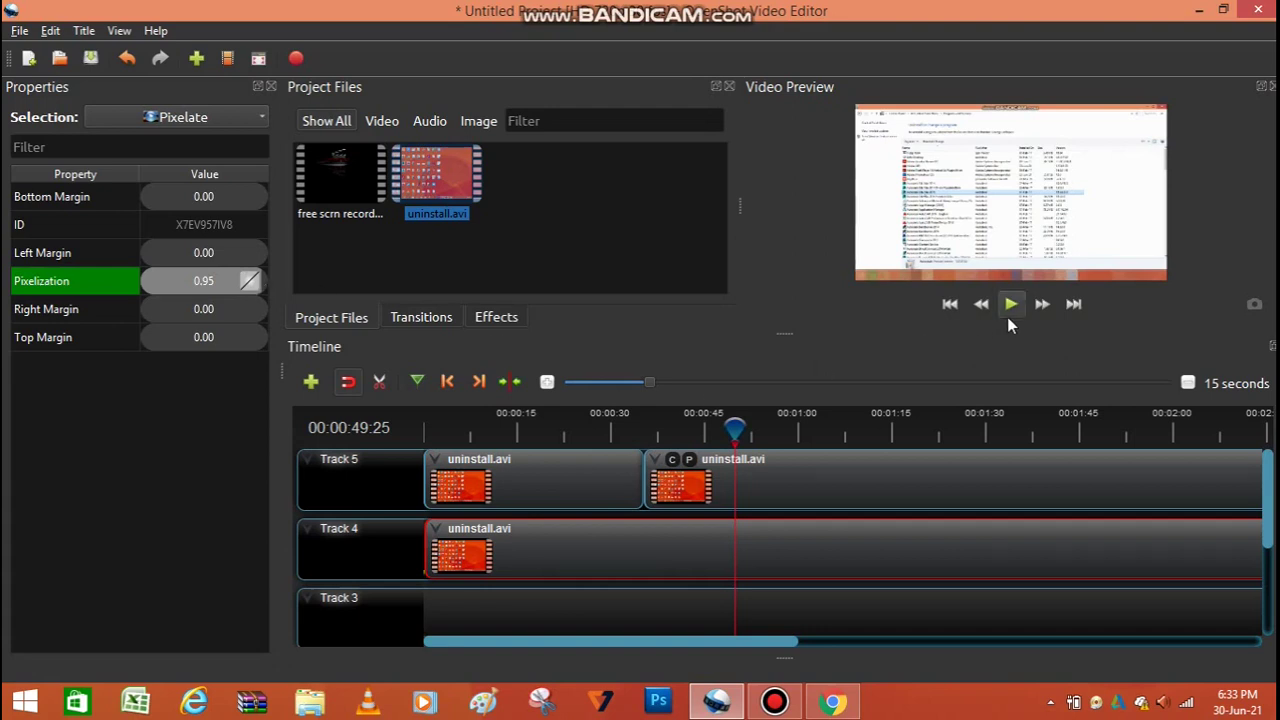
left_click(540, 429)
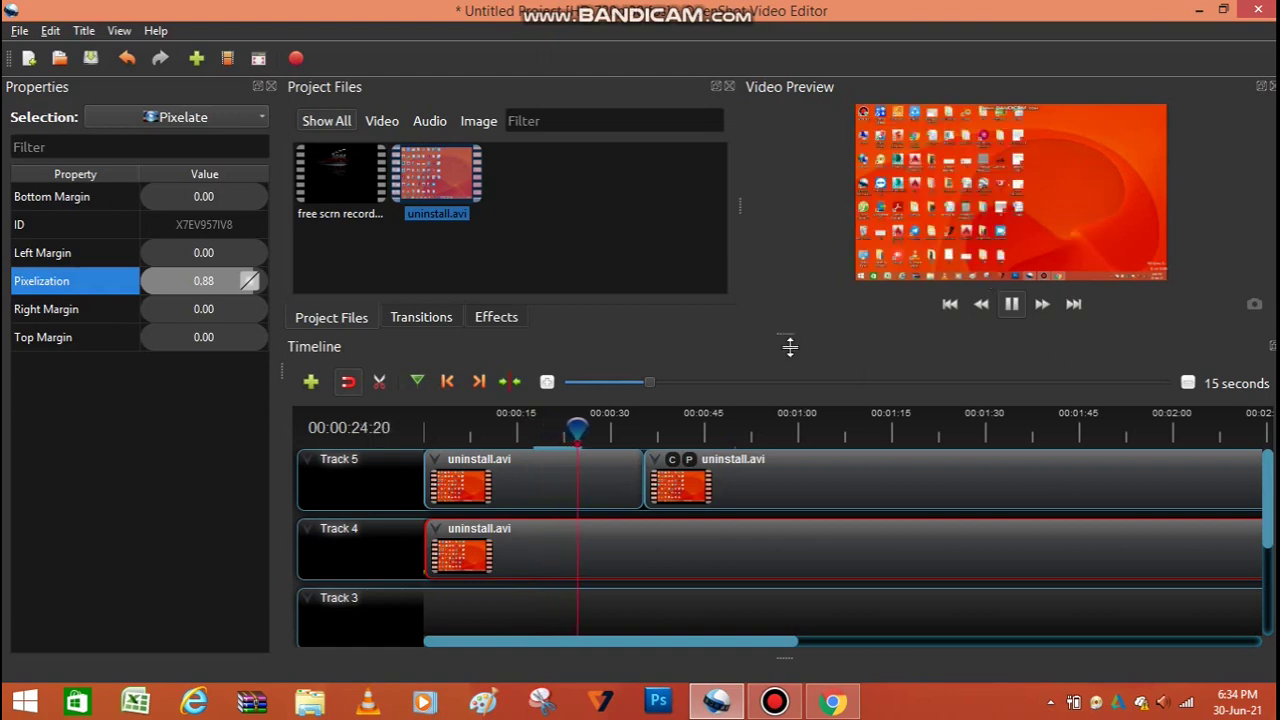
left_click_drag(790, 333, 790, 467)
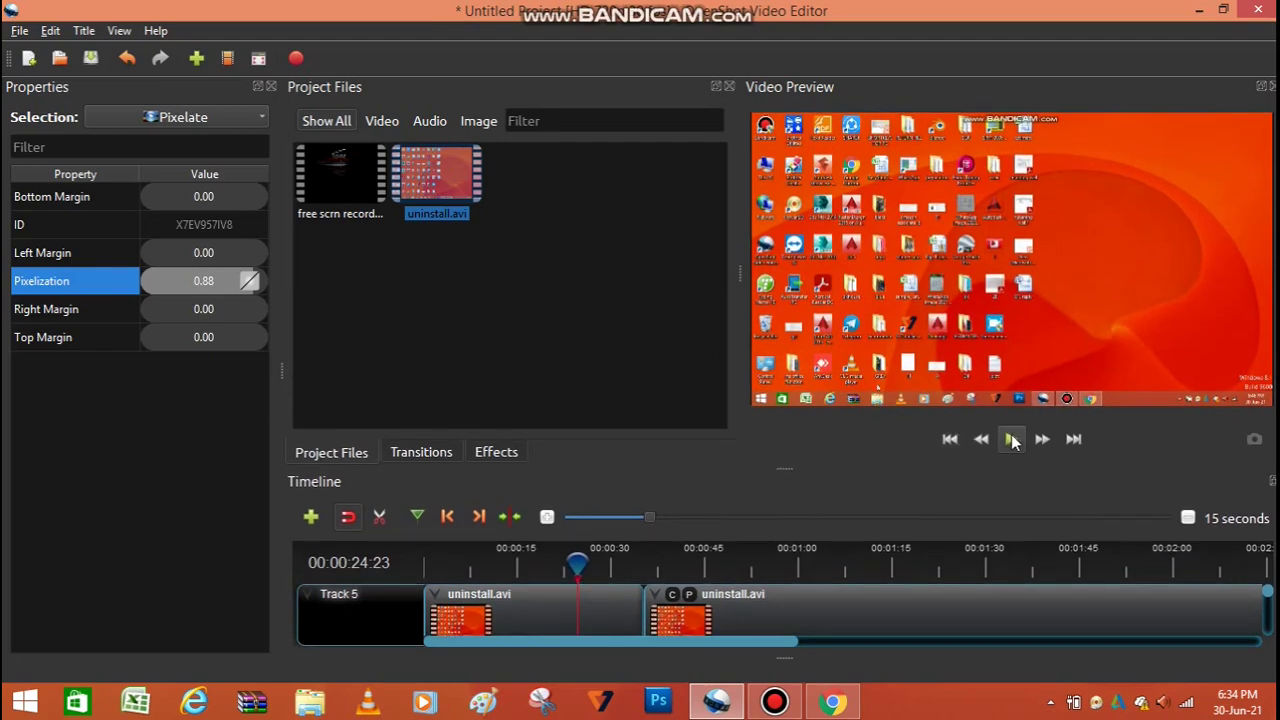
left_click(1013, 442)
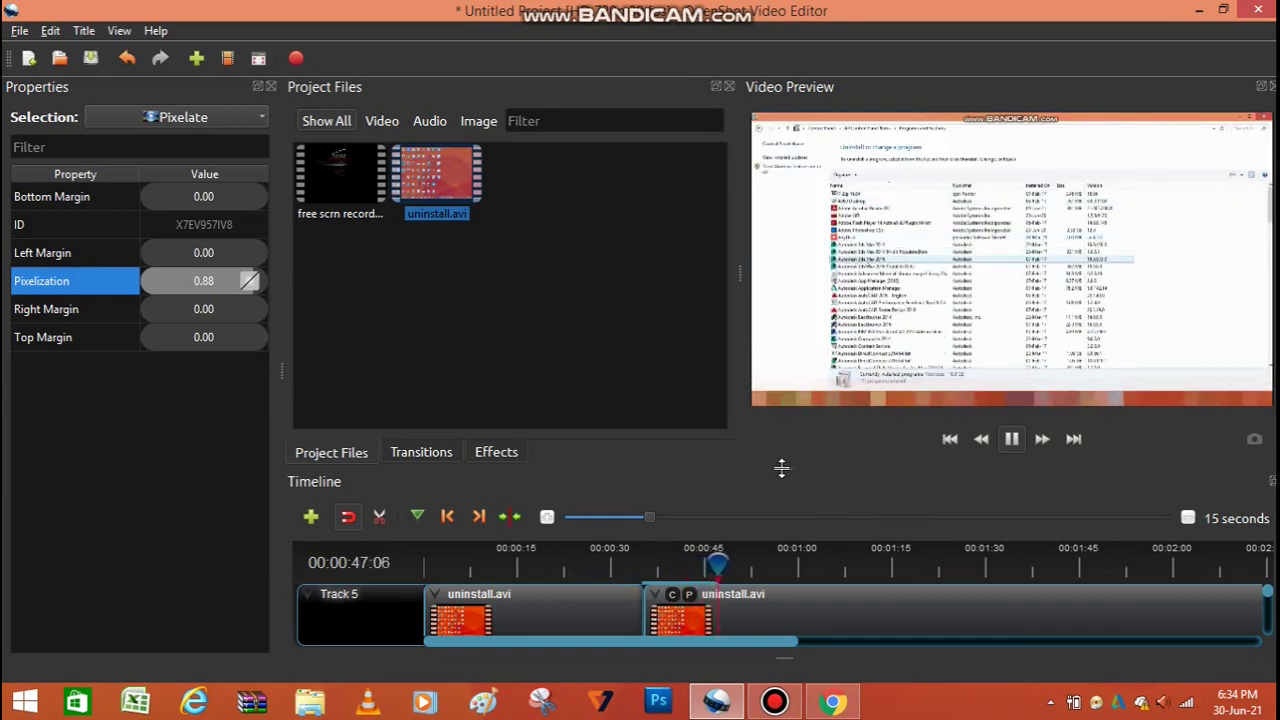
key("space")
left_click_drag(782, 463, 782, 420)
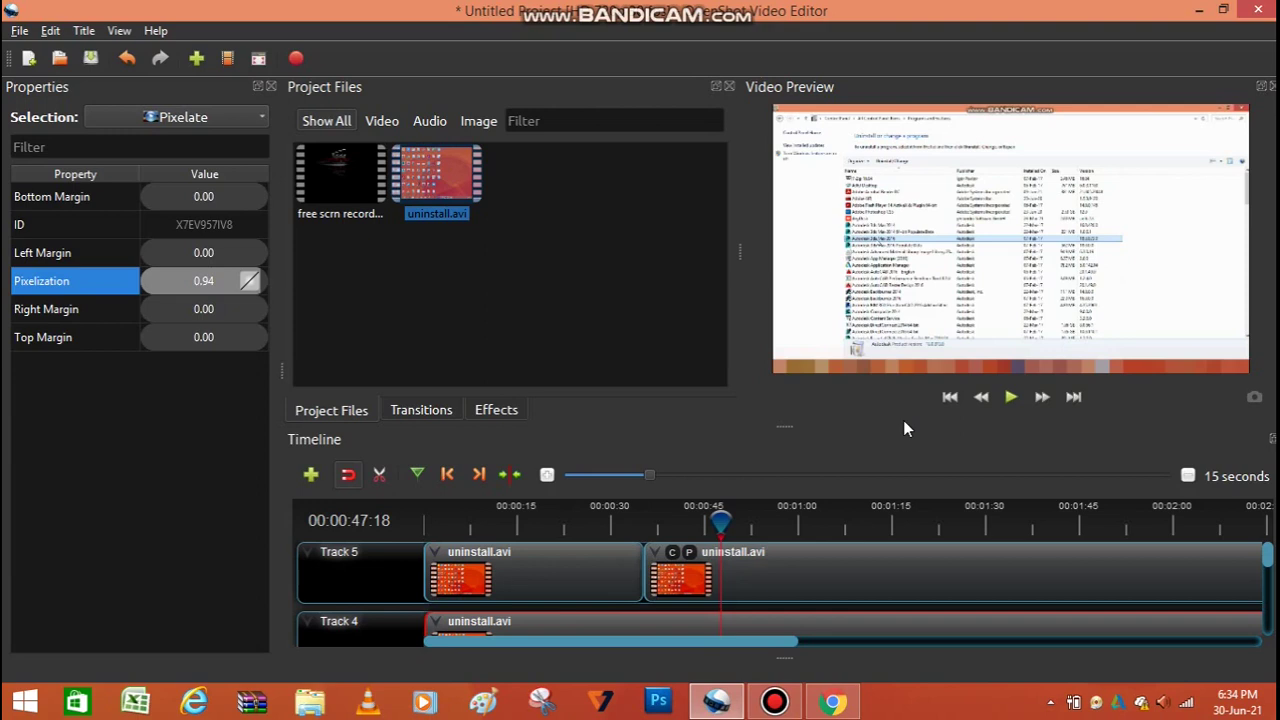
left_click(1197, 9)
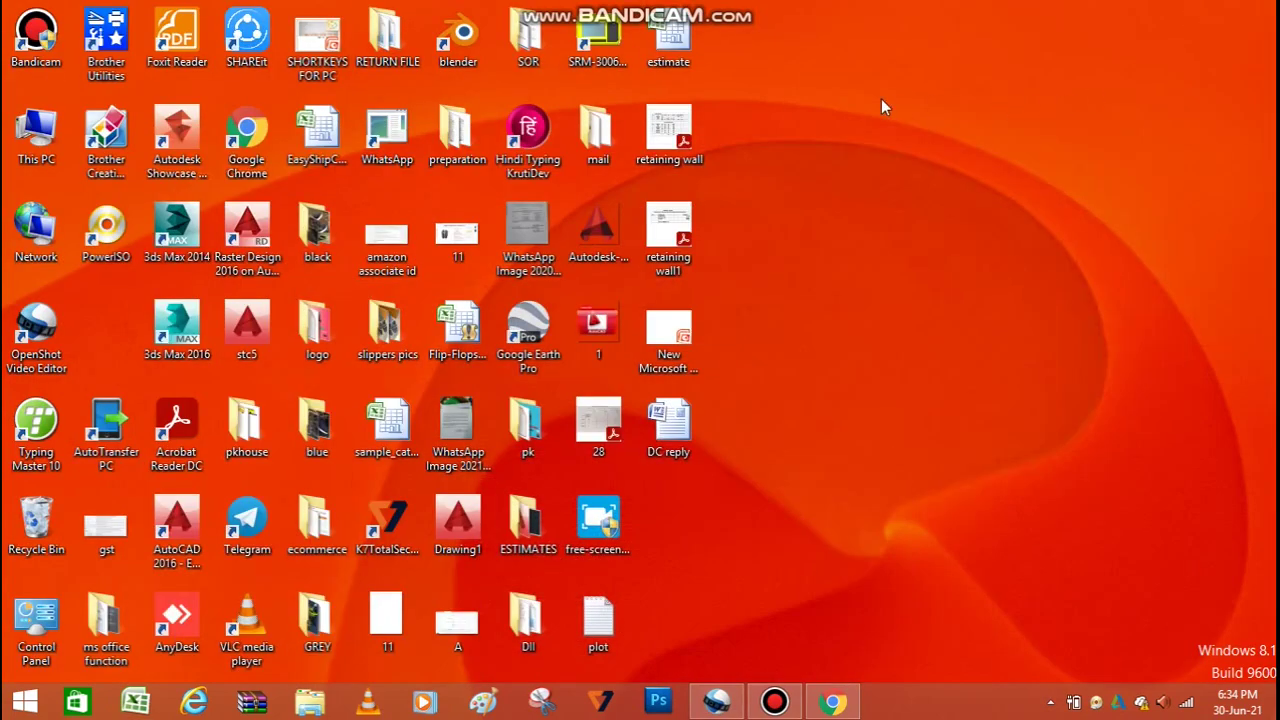
right_click(874, 98)
left_click(905, 147)
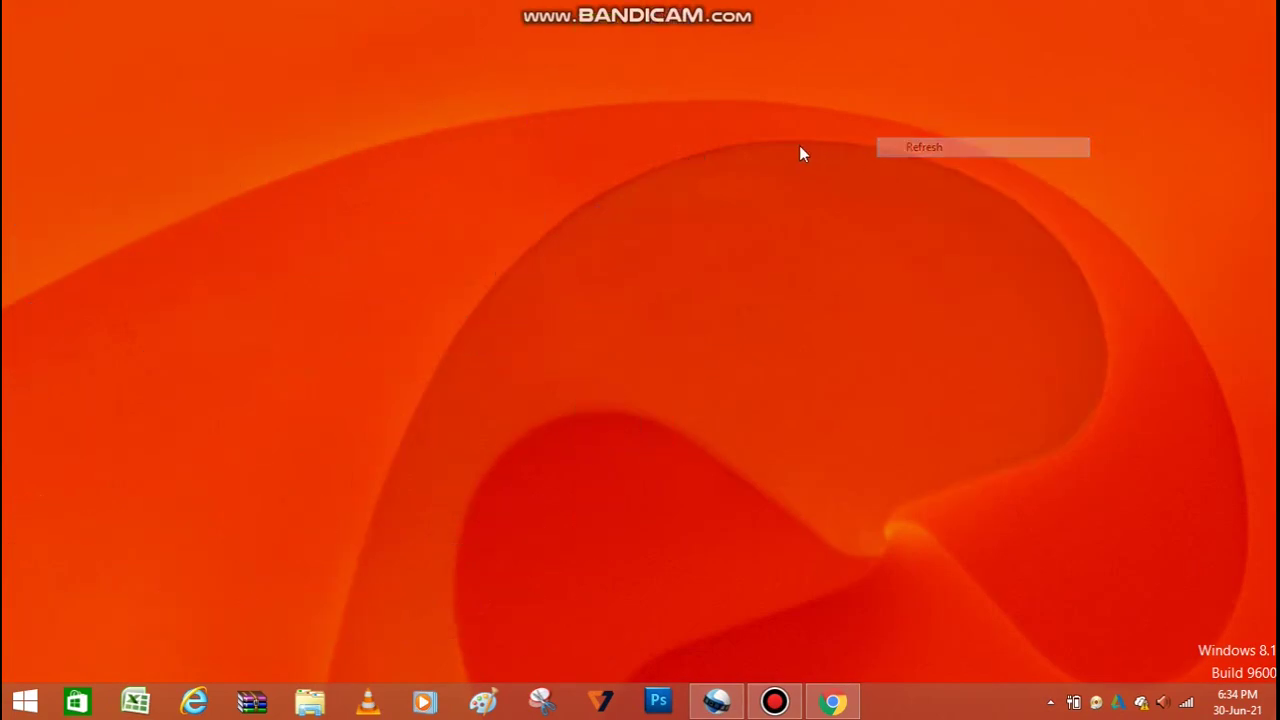
right_click(787, 145)
left_click(816, 202)
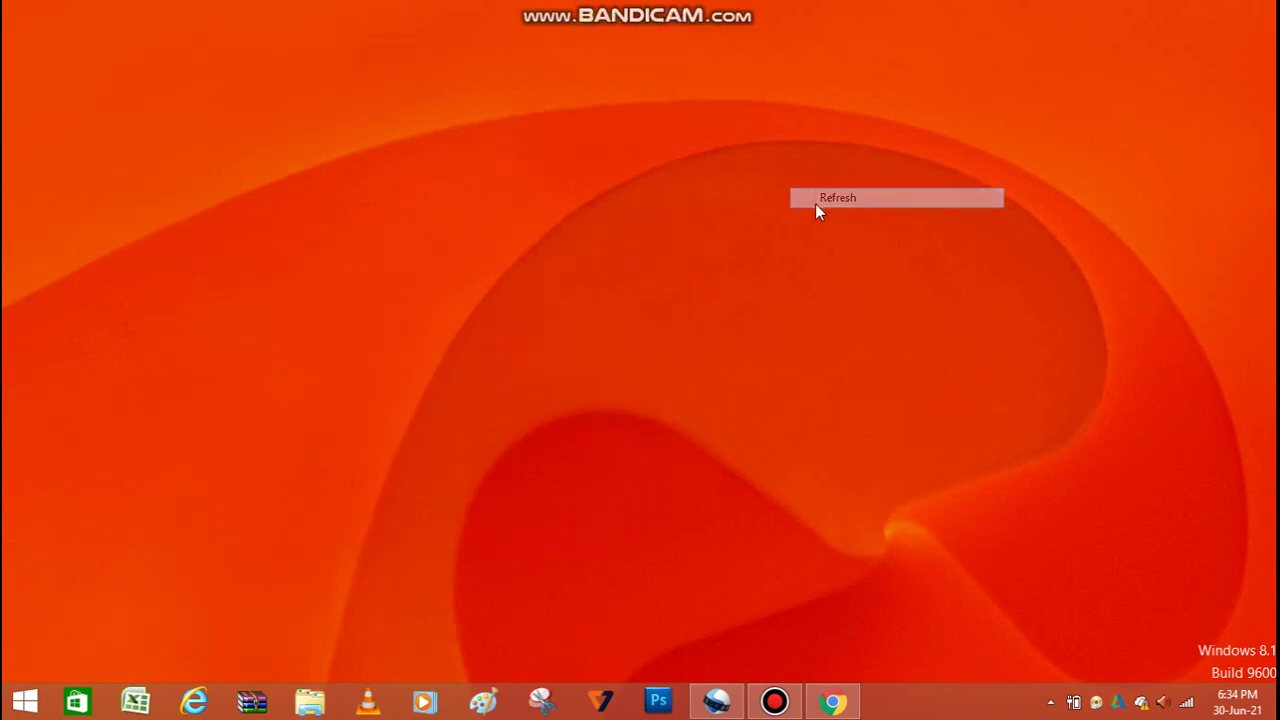
right_click(759, 180)
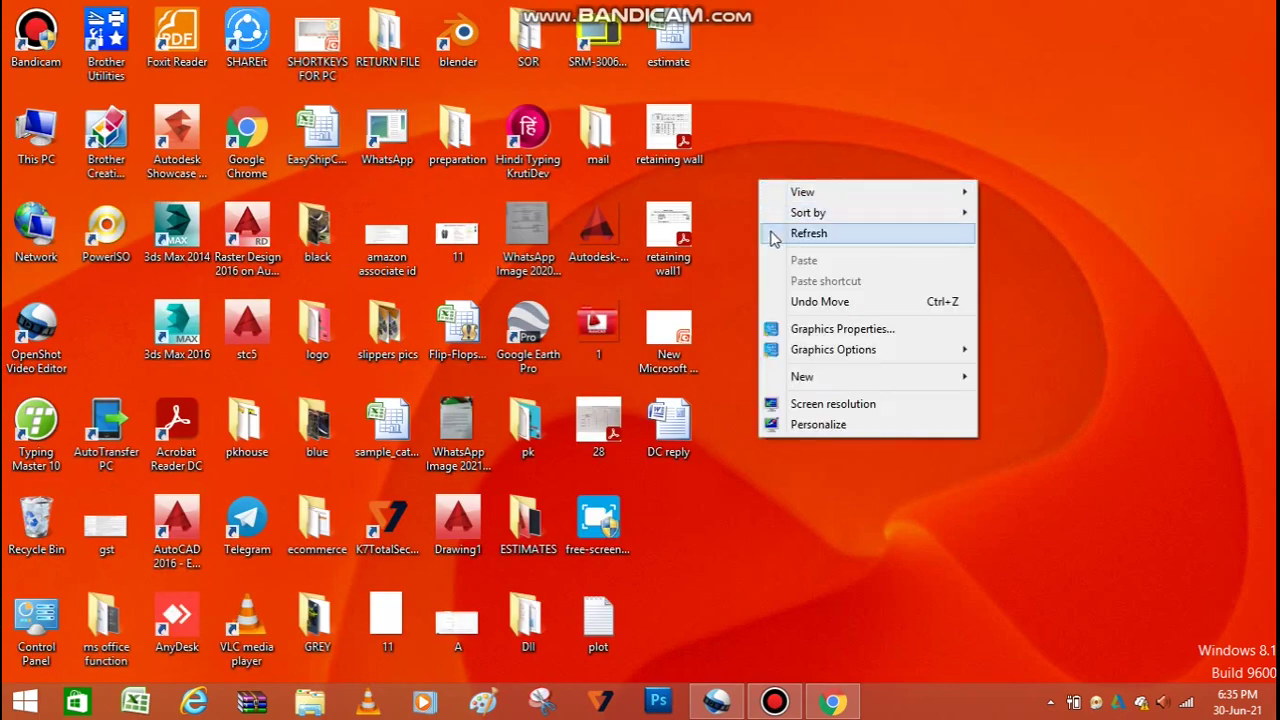
left_click(773, 233)
right_click(771, 234)
left_click(783, 284)
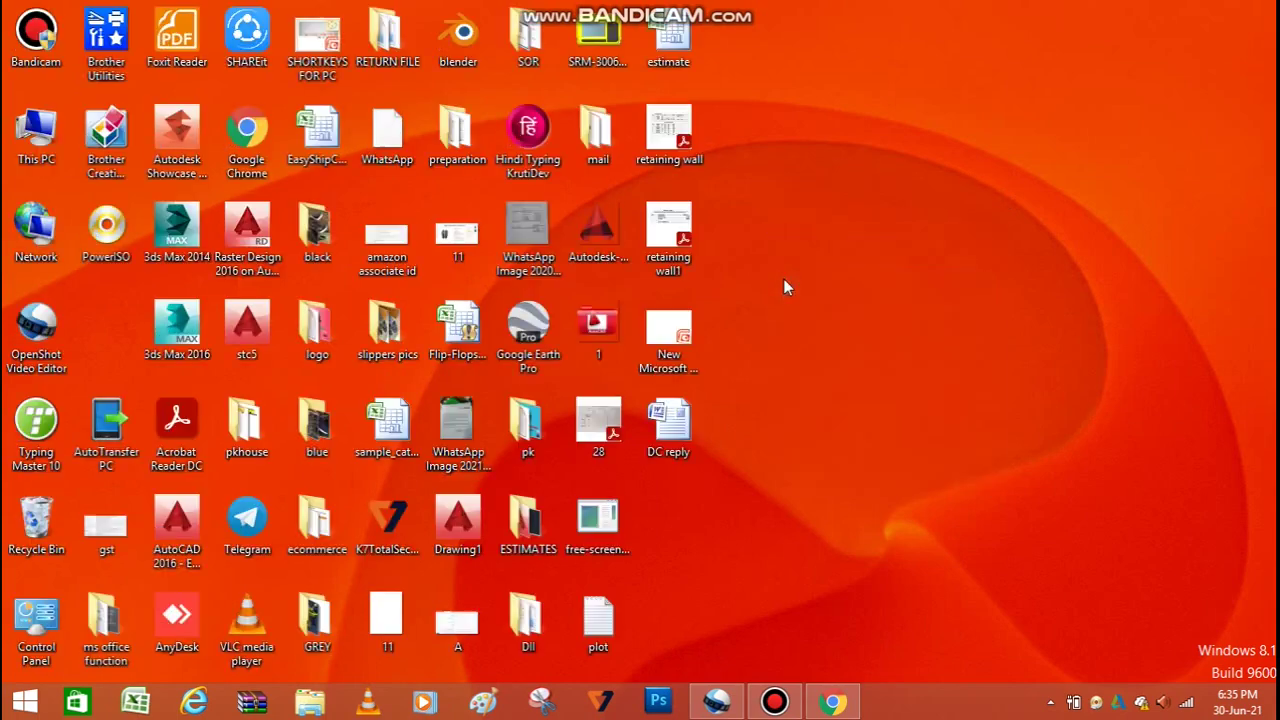
right_click(783, 279)
left_click(808, 334)
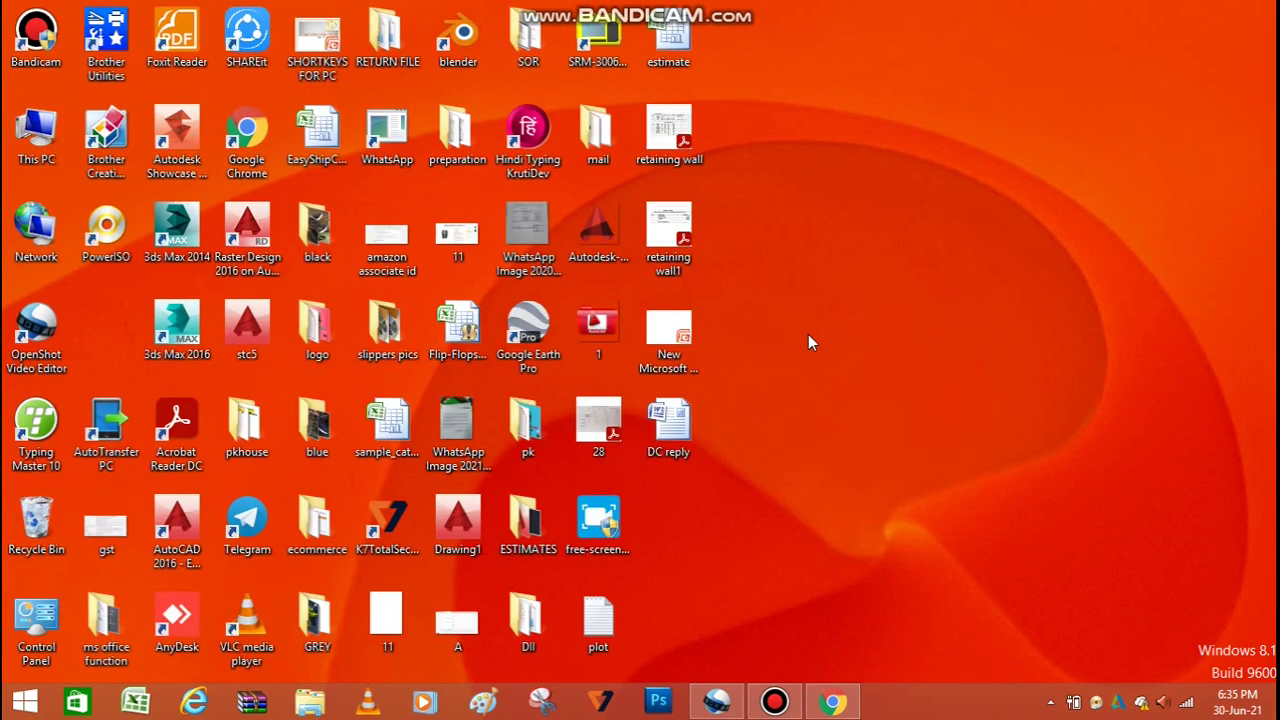